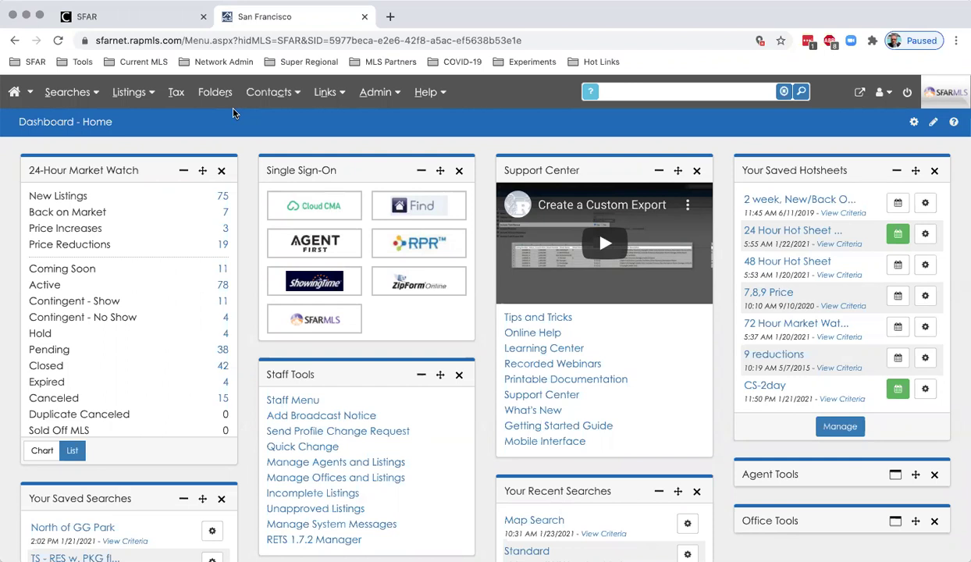
- Open a Standard Search and limit the Residential property subtype to Single Family Residence
click(62, 93)
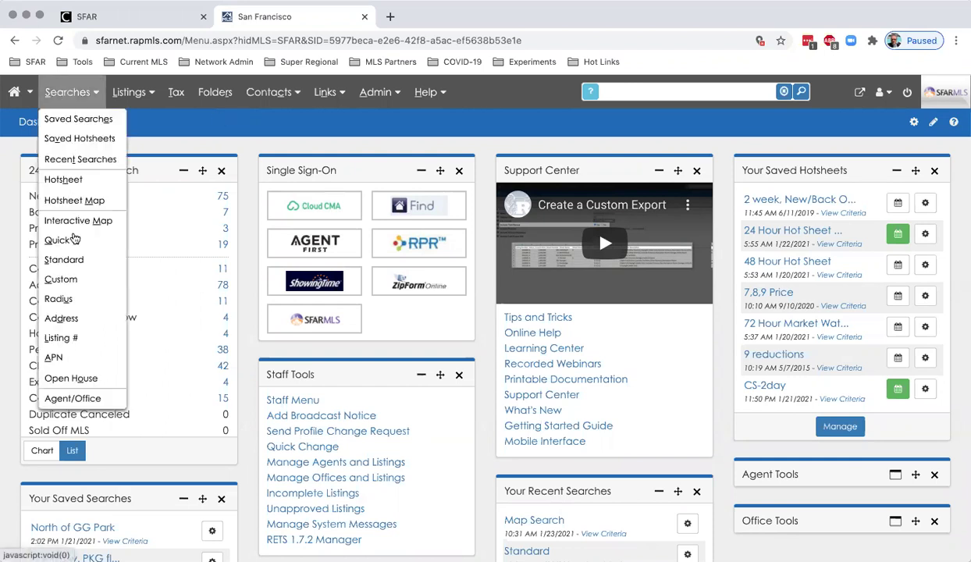
click(64, 260)
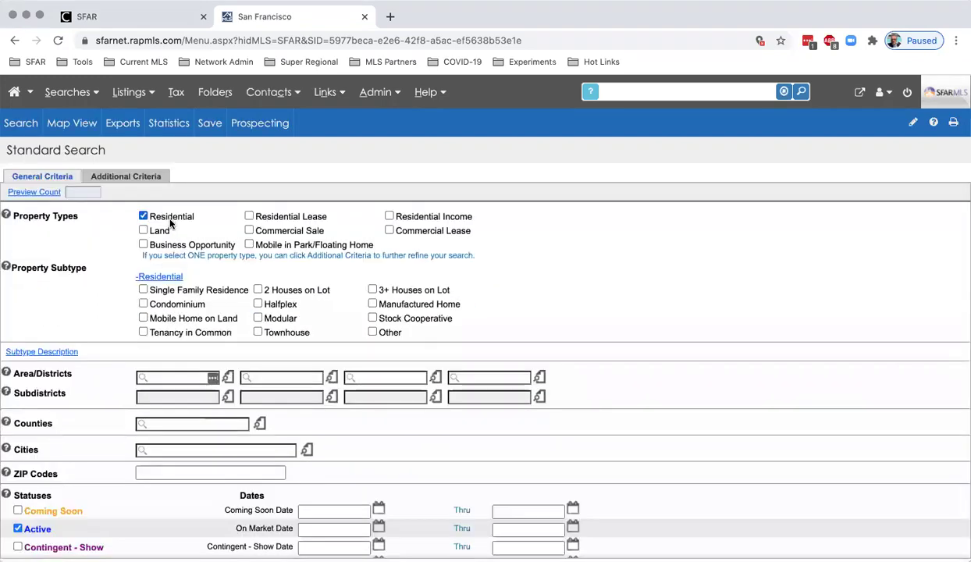
click(196, 290)
- Enter districts 1, 2, 3 and 4 as four separate Area/Districts criteria
click(172, 380)
text(1)
key(Tab)
text(2)
key(Tab)
text(3)
key(Tab)
text(5)
key(BackSpace)
text(4)
click(212, 377)
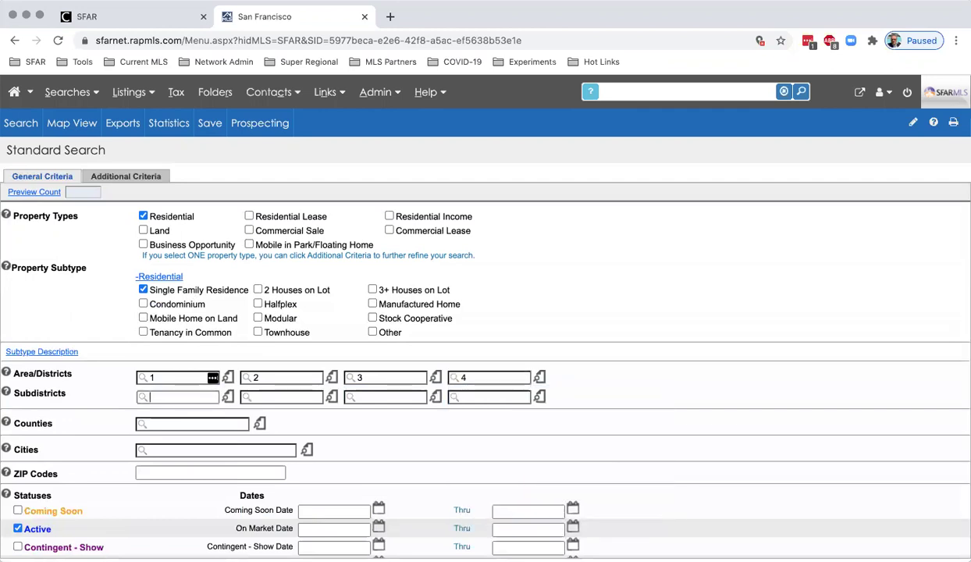
- Replace the separate district entries with the single range 1-5 and preview the listing count
click(486, 377)
key(BackSpace)
key(BackSpace)
key(BackSpace)
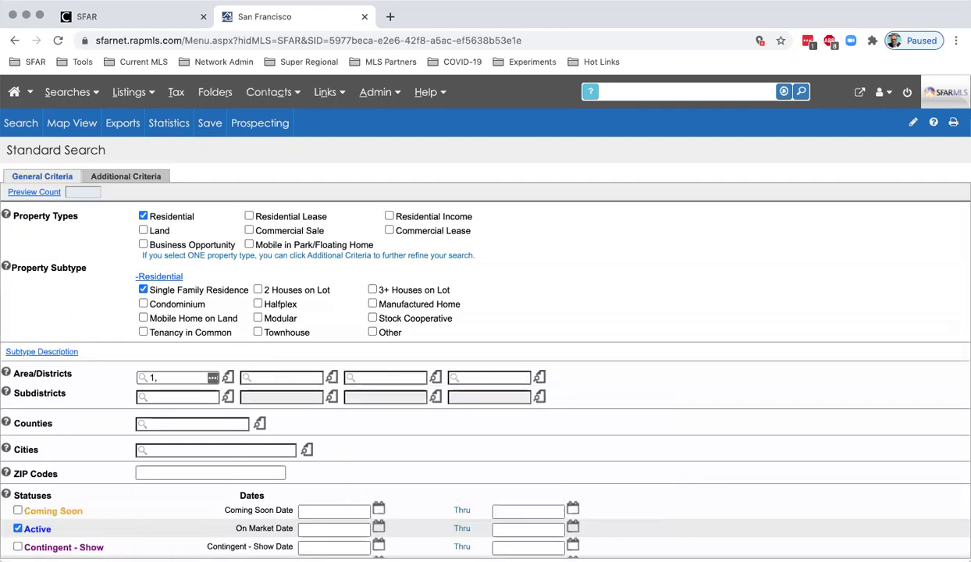
key(BackSpace)
text(-5)
key(Tab)
click(48, 194)
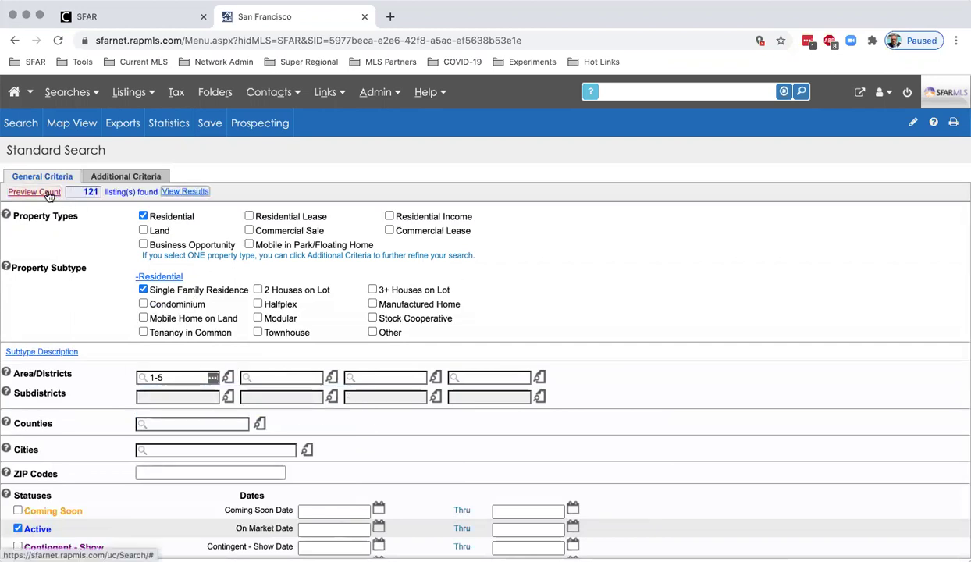
- Replace the district range with 1-3, 4 and 5 as three separate Area/Districts entries and preview the listing count
click(162, 377)
key(BackSpace)
key(BackSpace)
key(BackSpace)
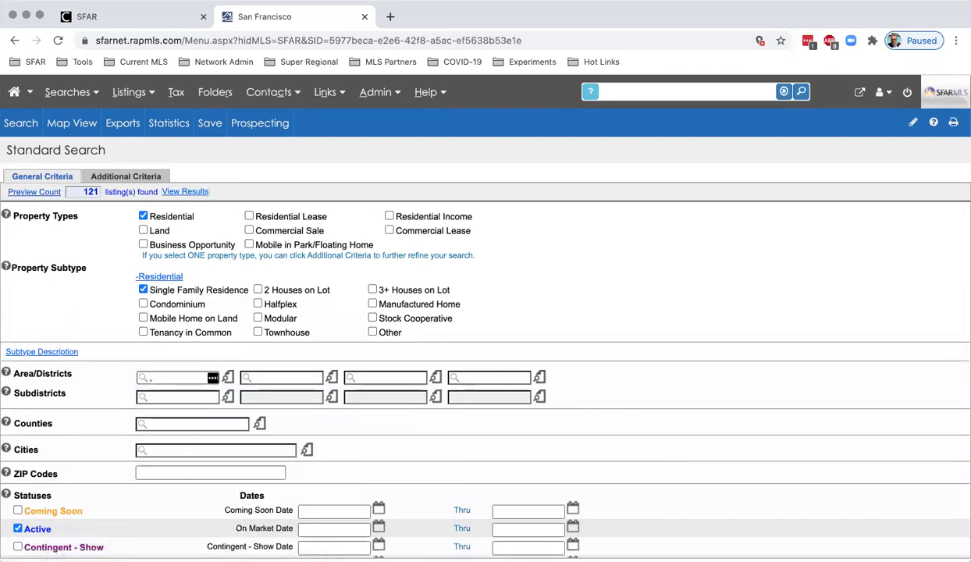
key(BackSpace)
text(1-3)
key(Tab)
text(4)
key(Tab)
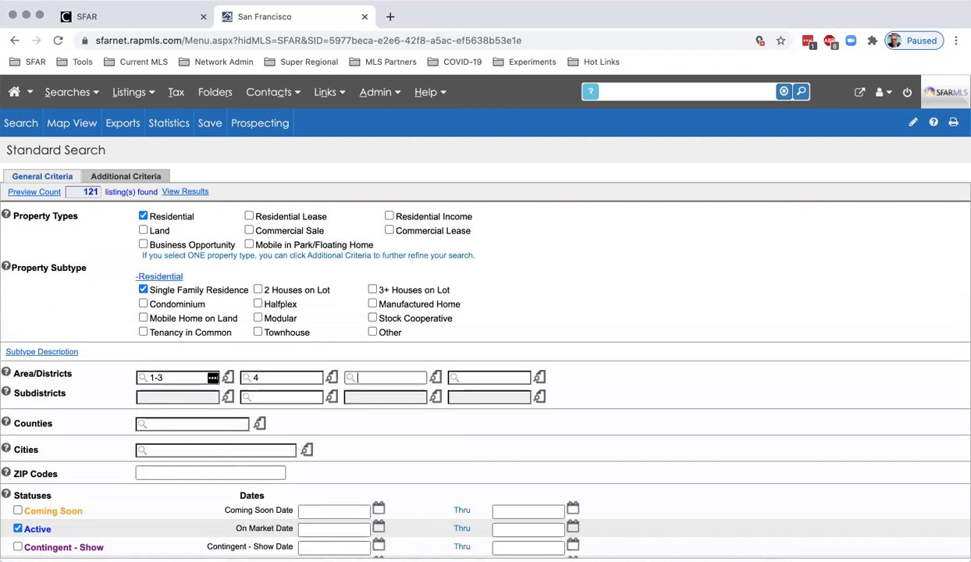
text(5)
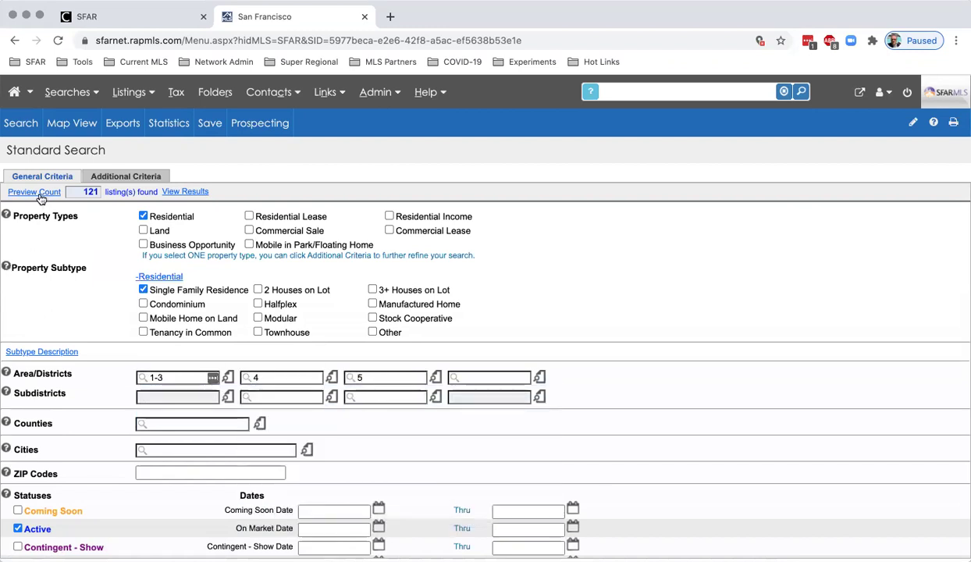
click(35, 192)
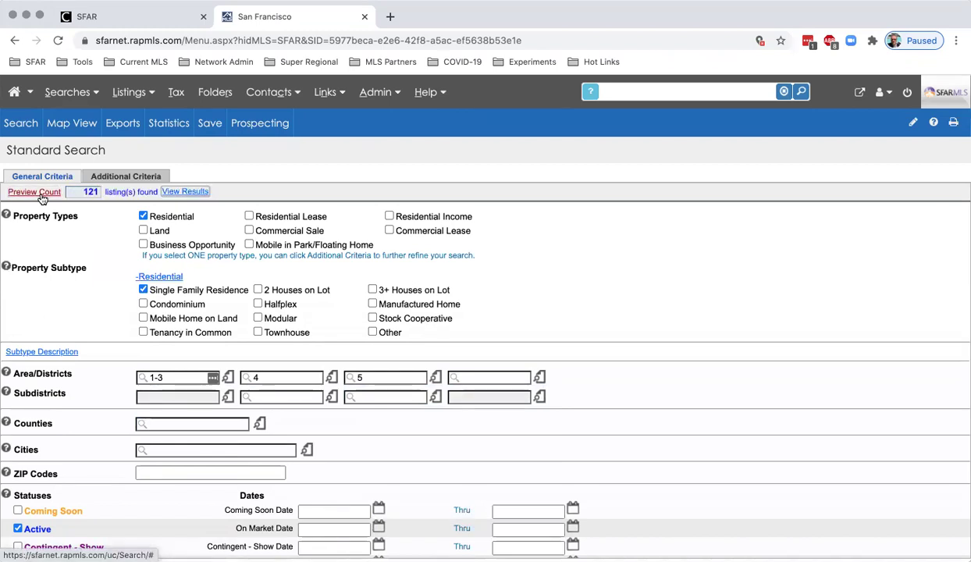
- Clear all of the Area/Districts entries
click(172, 374)
text(,)
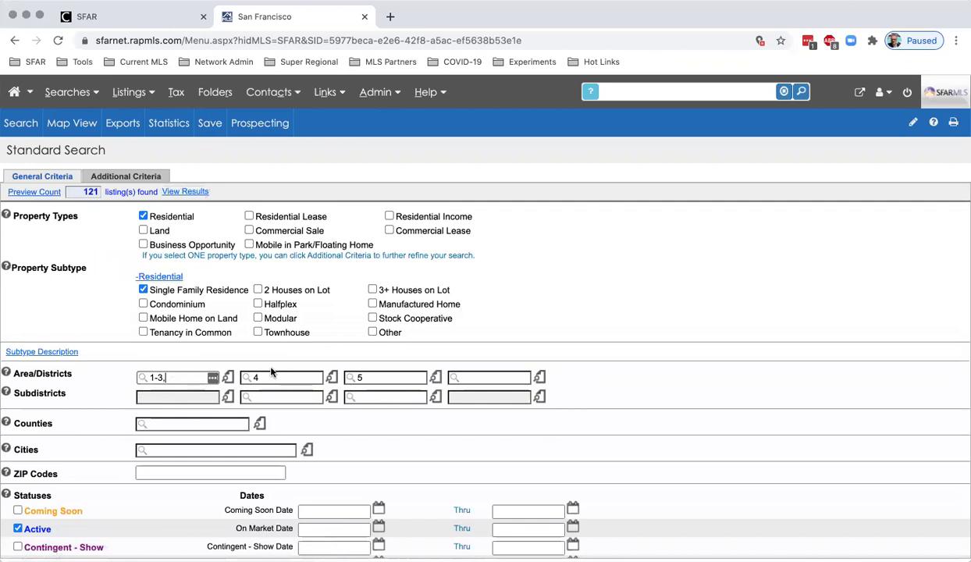
click(376, 375)
text(,)
key(BackSpace)
key(BackSpace)
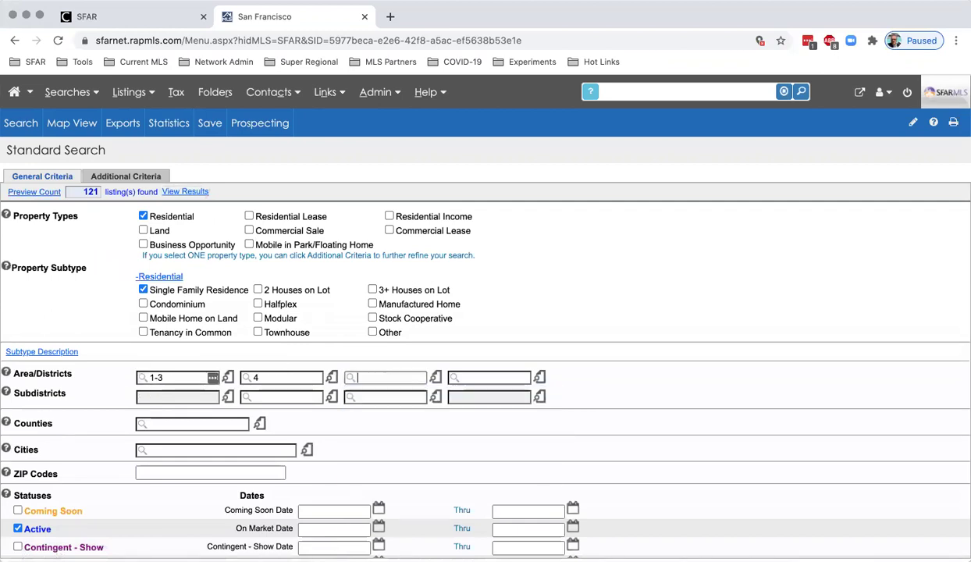
key(shift+Tab)
key(BackSpace)
key(BackSpace)
key(shift+Tab)
key(BackSpace)
key(BackSpace)
key(BackSpace)
key(BackSpace)
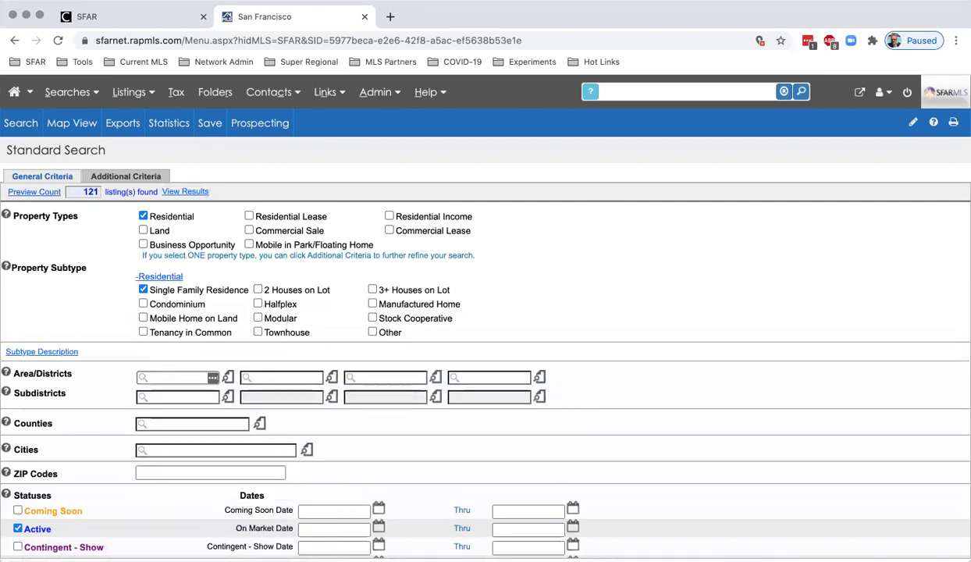
- Set the first Area/Districts entry to the combined criterion 1-3,5 and preview the listing count
text(1)
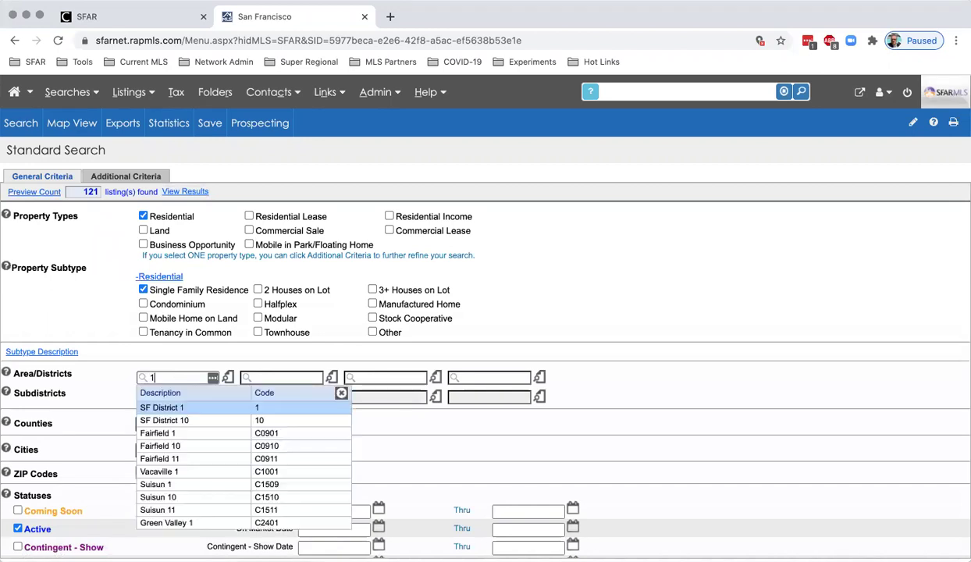
text(-3,5)
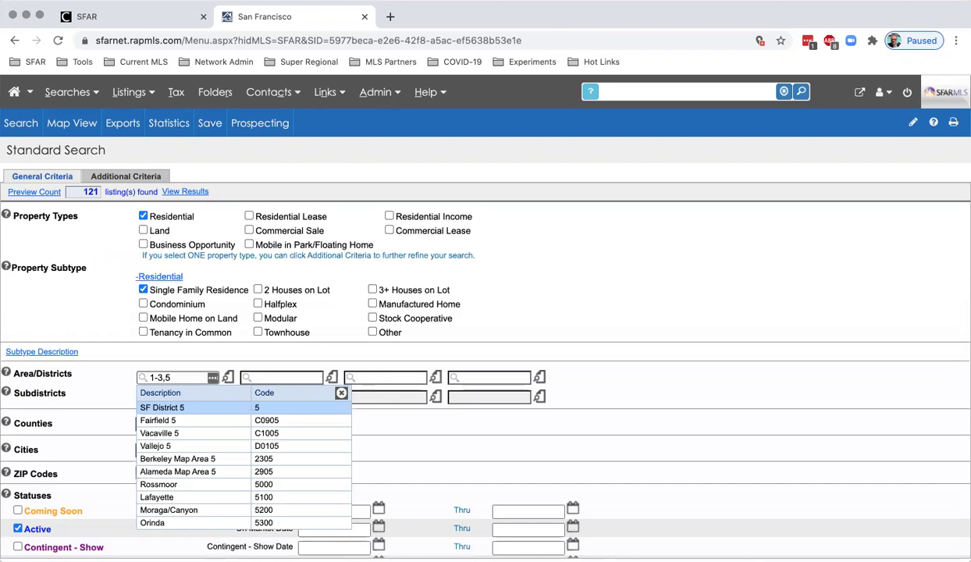
click(29, 194)
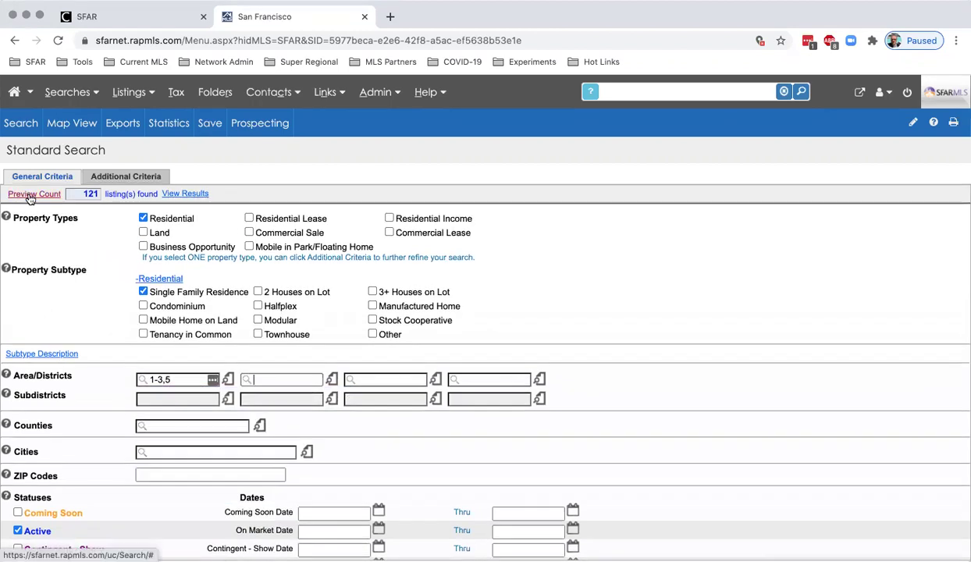
click(30, 196)
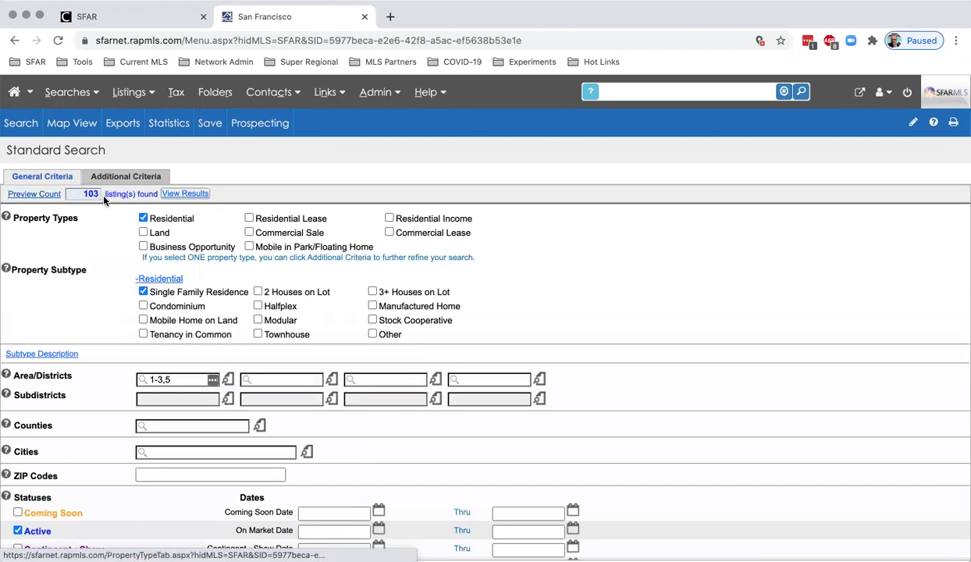
- Replace the combined district criterion with 4 alone and preview the listing count
drag(179, 380, 35, 385)
key(BackSpace)
text(4)
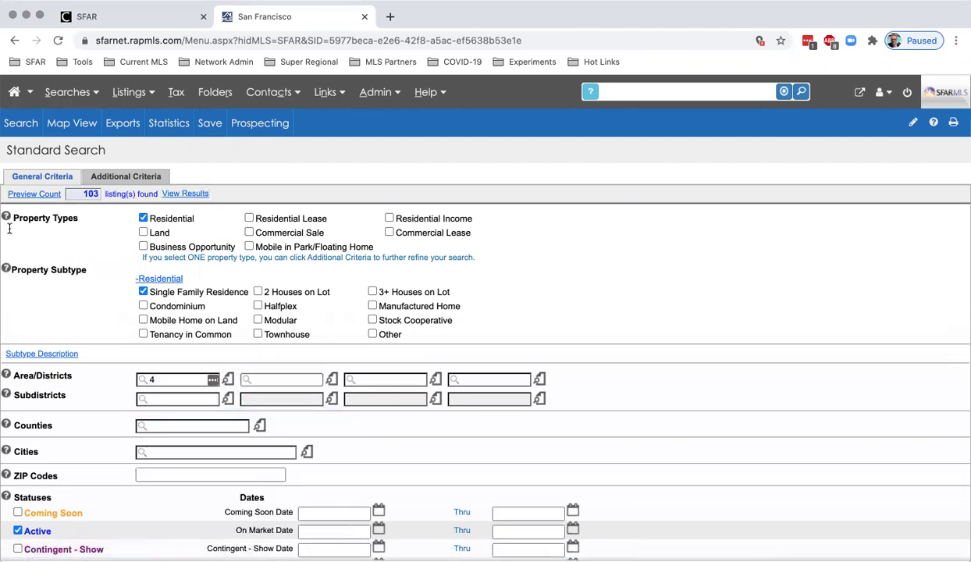
click(36, 194)
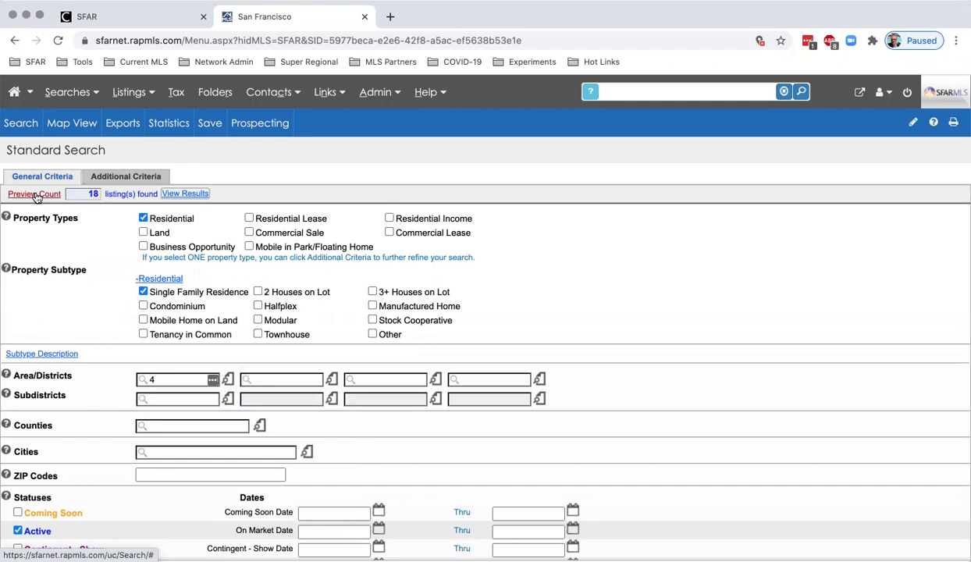
- Set the first Area/Districts entry to the range 1-3 and try to enter a subdistrict beneath it
click(153, 379)
text(,)
key(BackSpace)
key(BackSpace)
text(1-3)
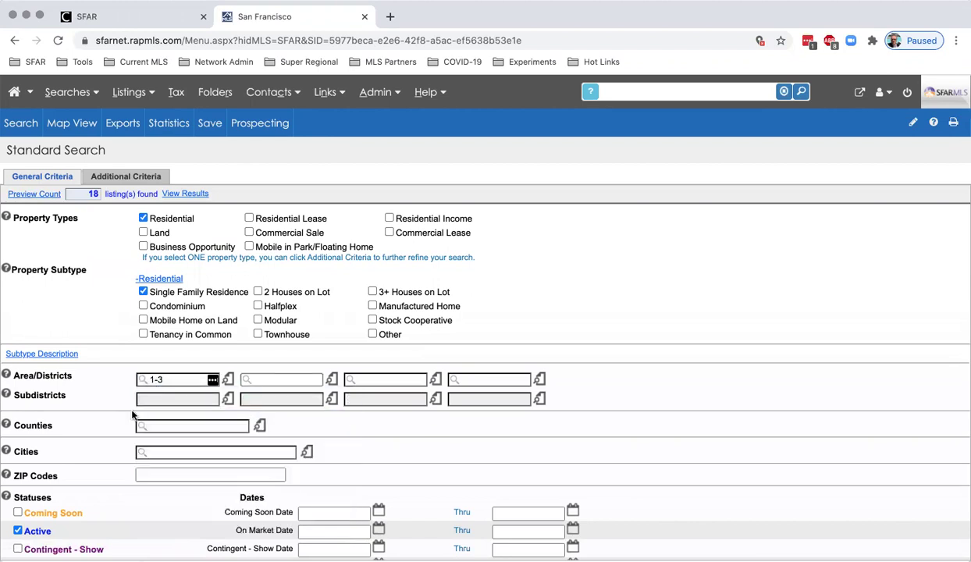
click(171, 398)
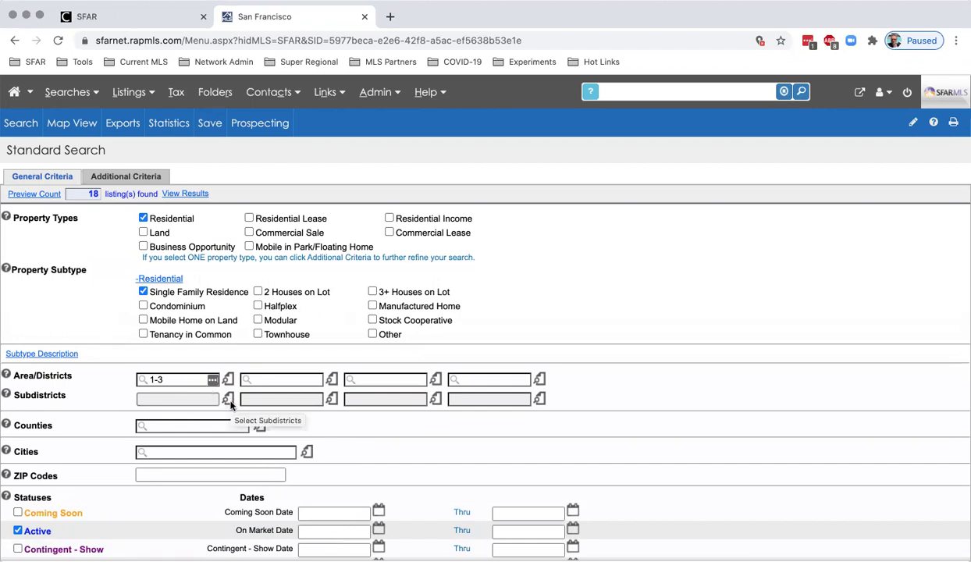
- Reduce the first Area/Districts entry to 1 and enter the range 3-5 as the second
click(178, 380)
key(BackSpace)
key(BackSpace)
key(Tab)
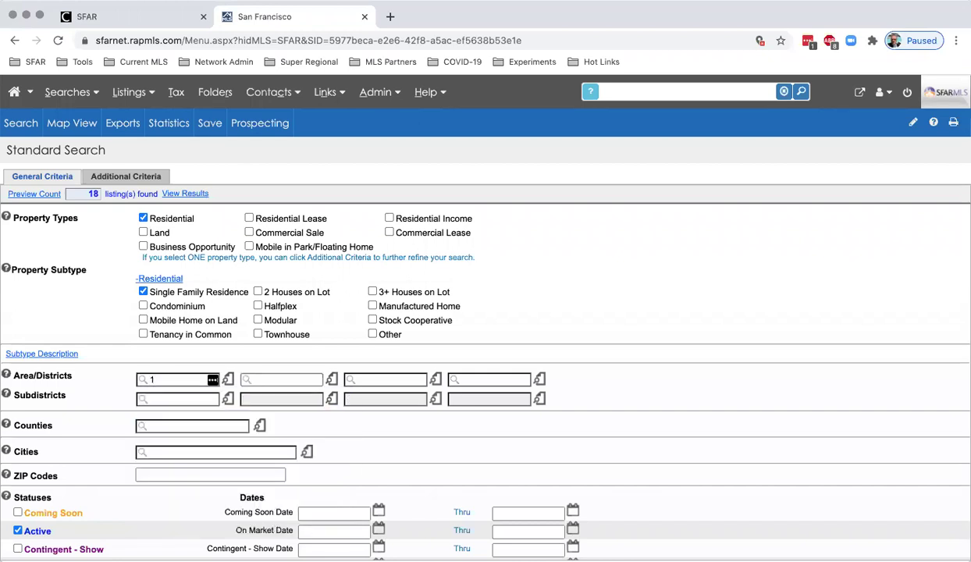
text(3-5)
- Set the subdistricts for district 1 to C,F and preview the listing count
click(176, 399)
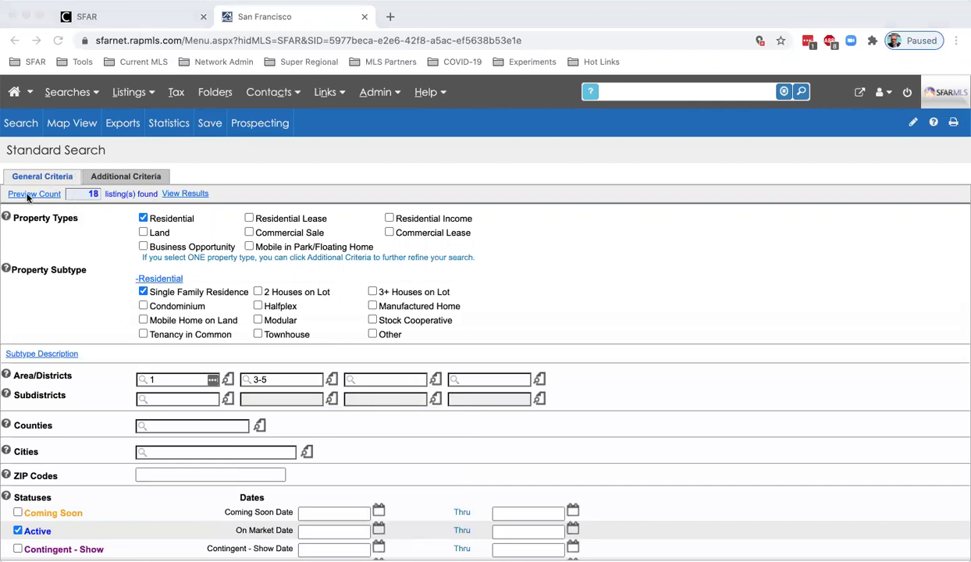
click(70, 92)
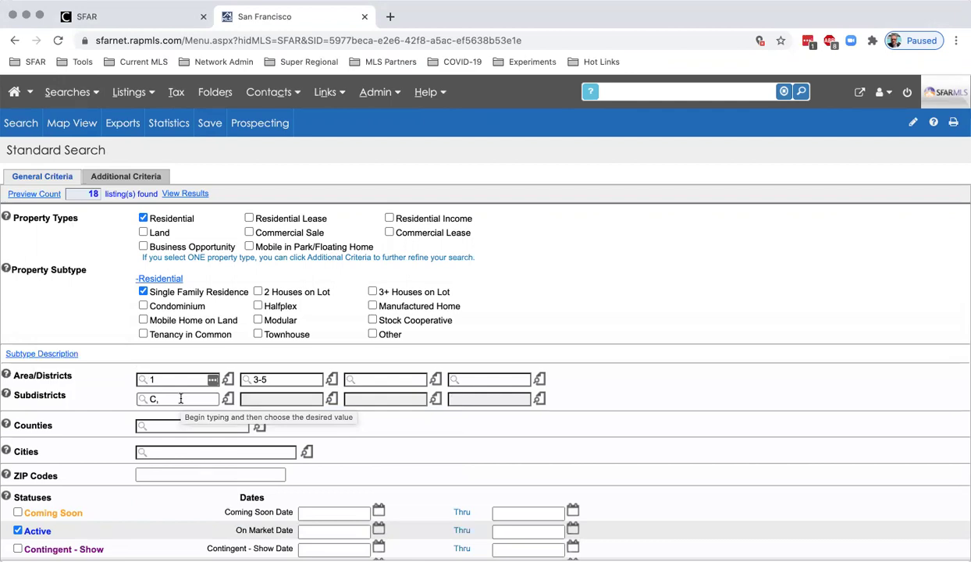
text(F)
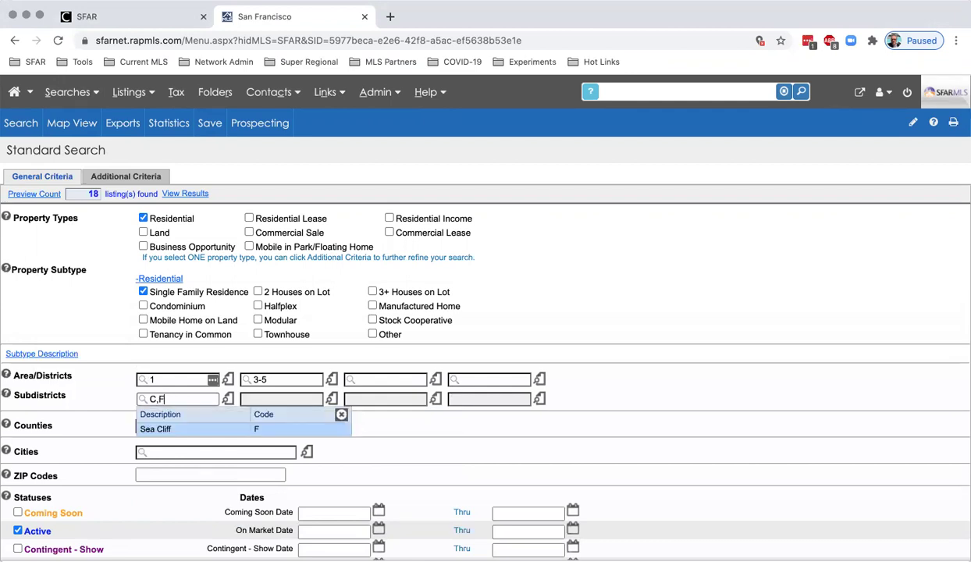
key(Return)
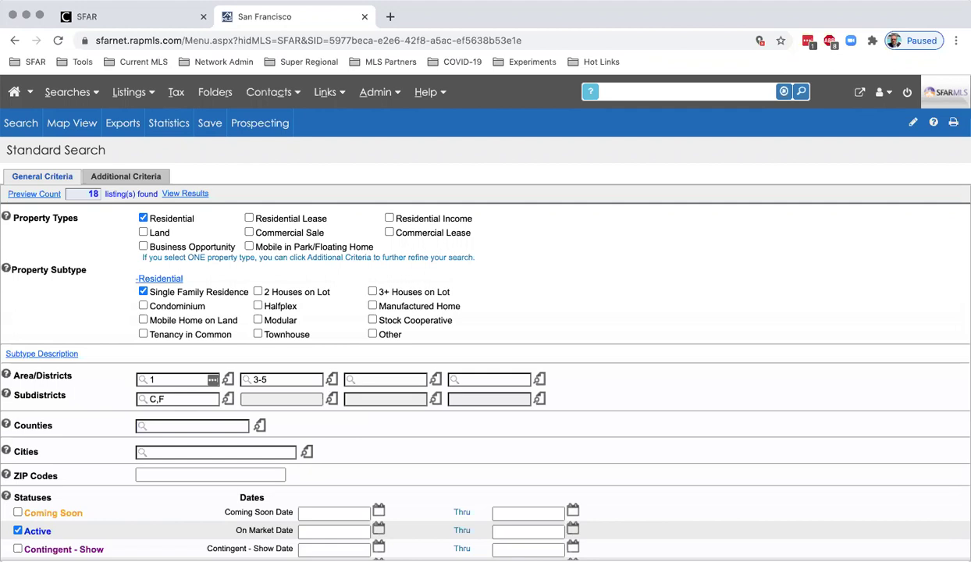
click(28, 194)
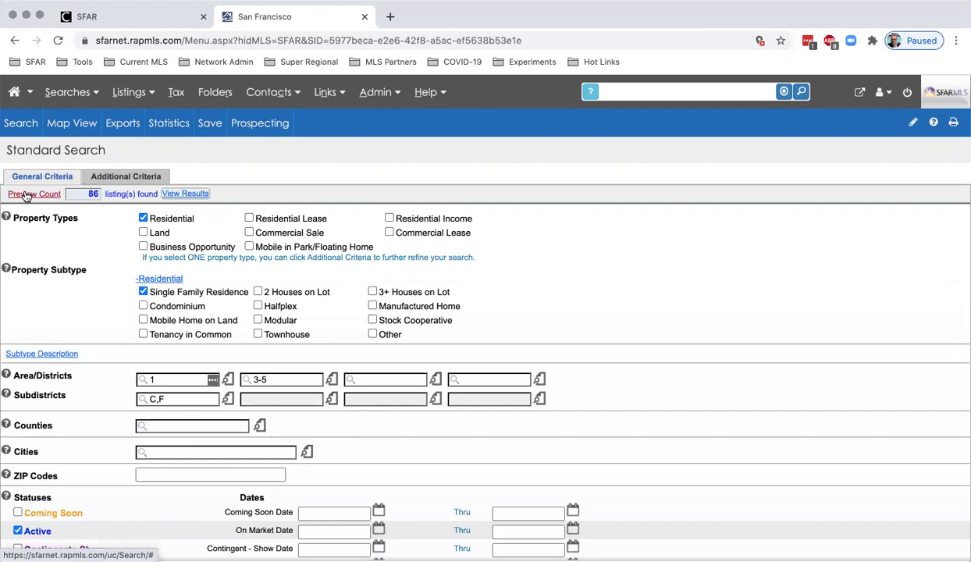
- View the matching listings and examine their Area/District and Subdistrict columns across districts 1 and 3 to 5
click(201, 197)
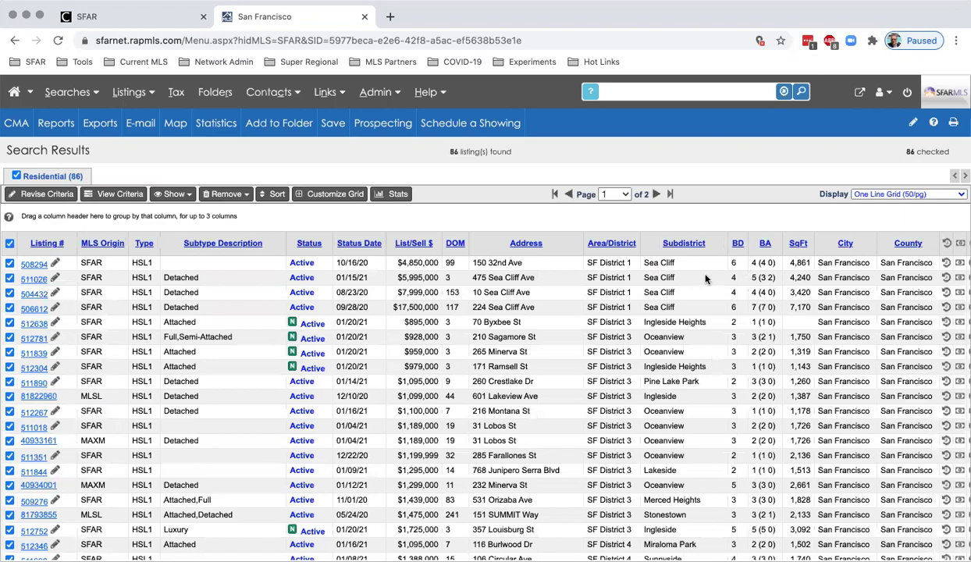
scroll(705, 280, right, 2)
scroll(705, 280, down, 3)
scroll(706, 278, down, 5)
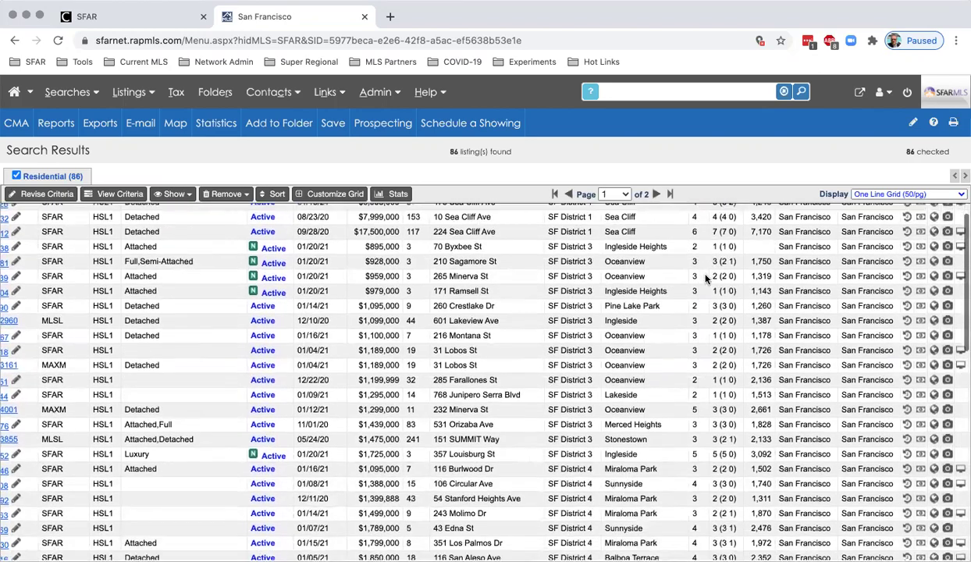
scroll(705, 281, down, 4)
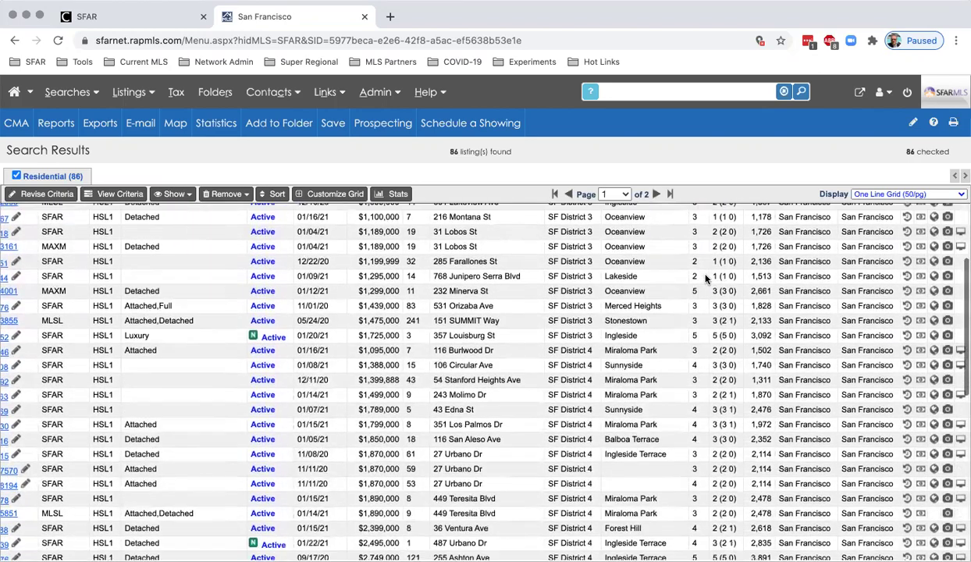
scroll(705, 279, down, 2)
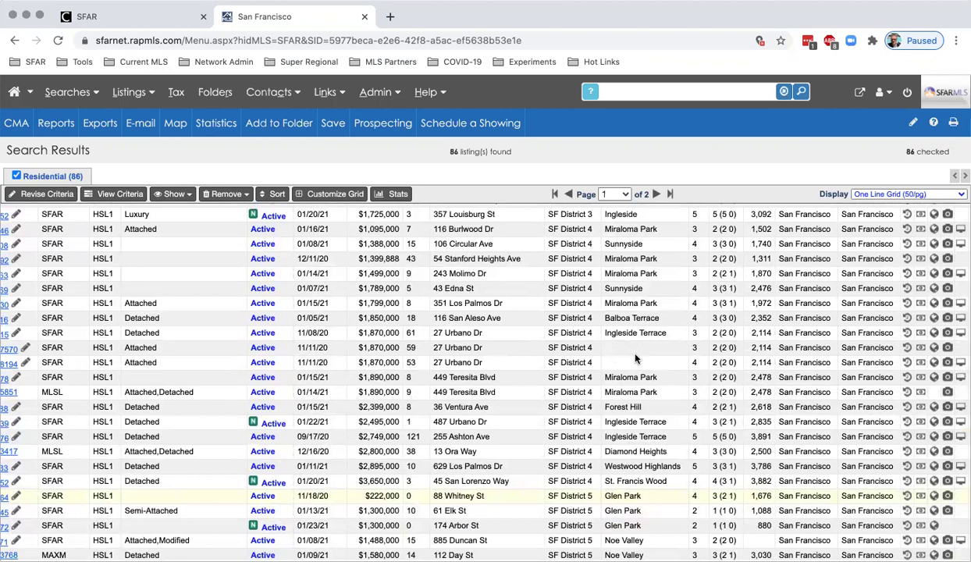
scroll(616, 353, left, 3)
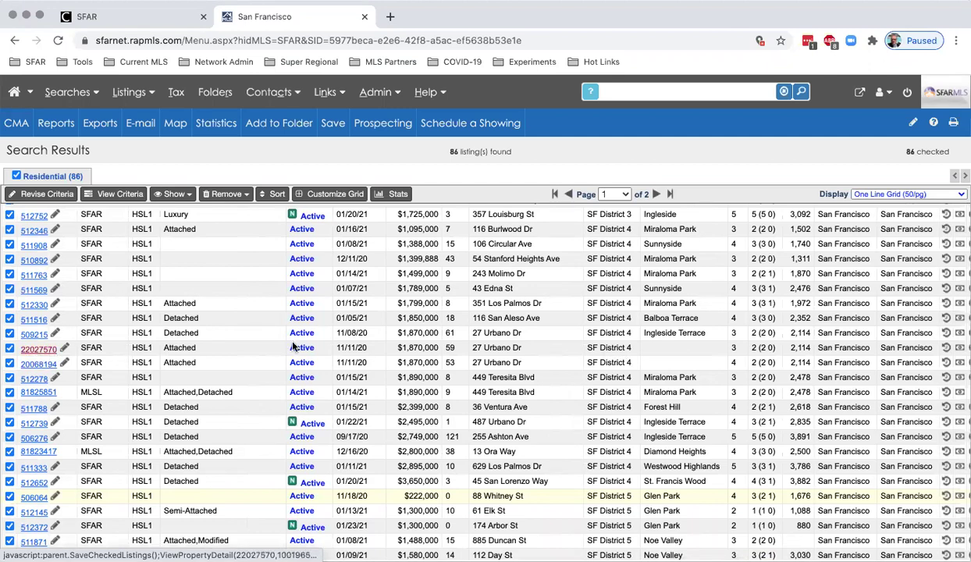
scroll(327, 340, right, 2)
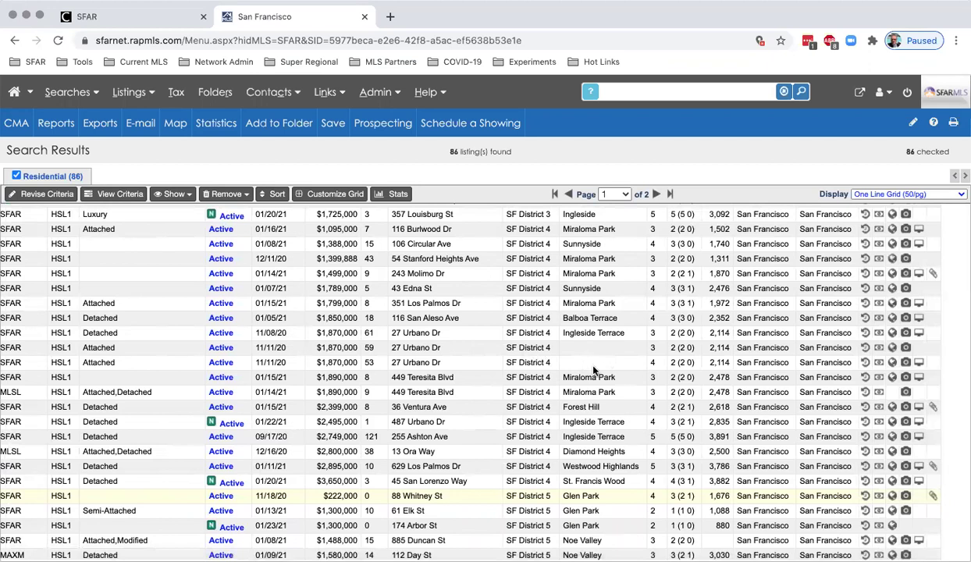
scroll(595, 350, left, 2)
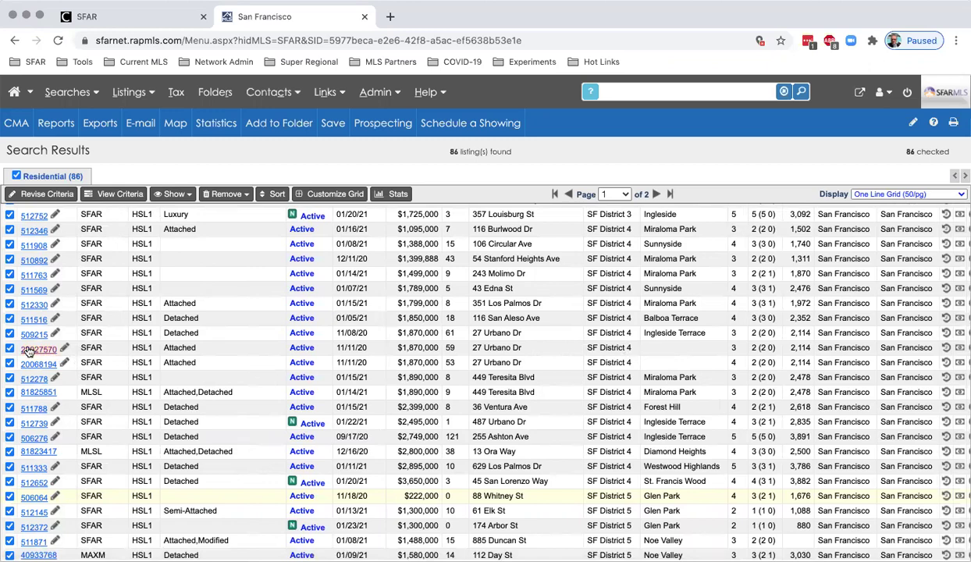
scroll(29, 351, down, 5)
scroll(29, 351, up, 5)
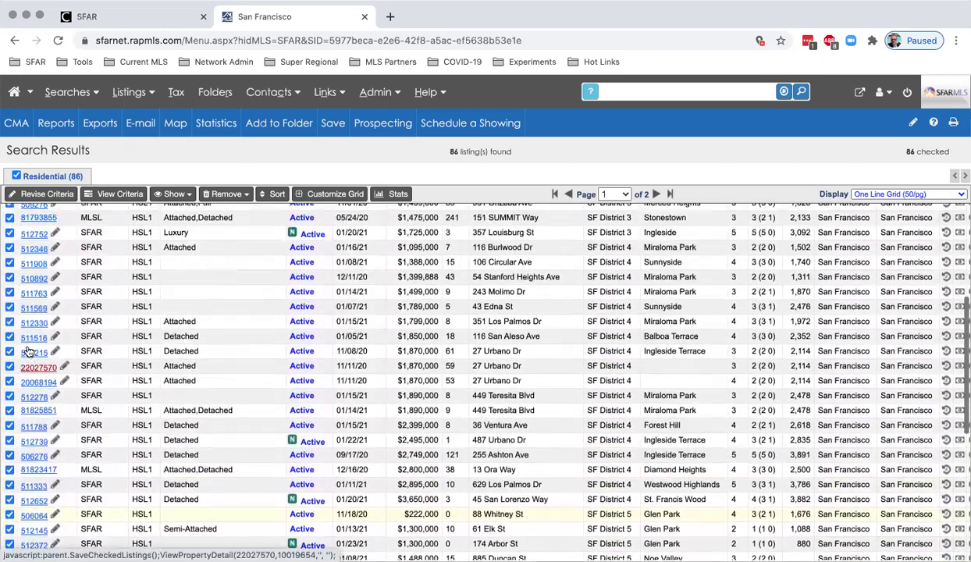
scroll(29, 351, up, 4)
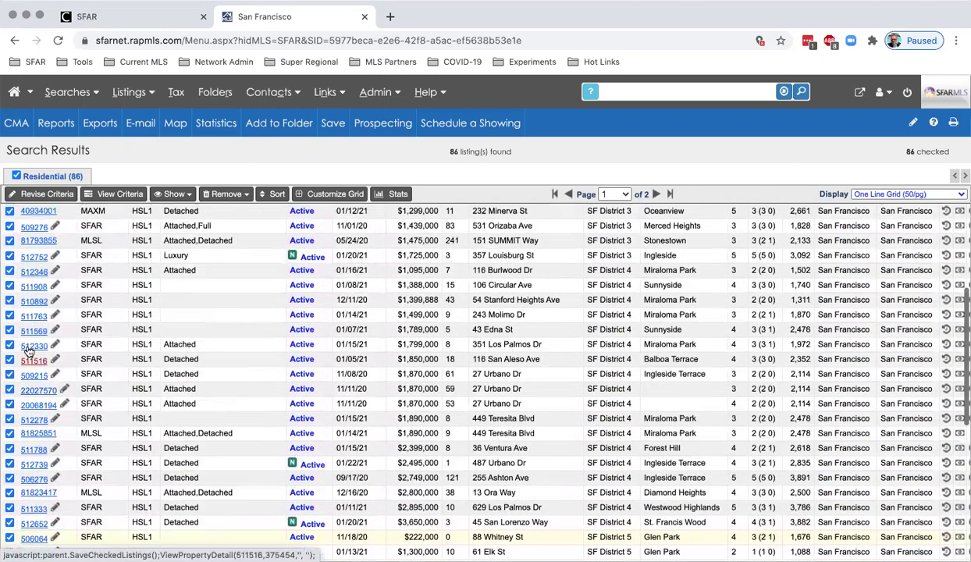
- Scan the complete results list from the district 1 listings through district 5, comparing the subdistricts in each district
scroll(29, 352, up, 4)
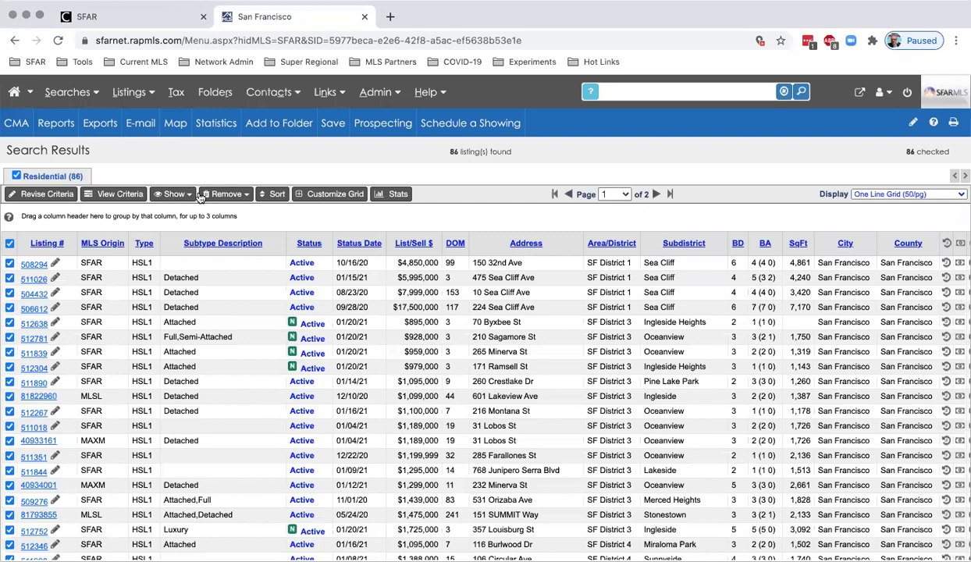
scroll(122, 258, down, 5)
scroll(123, 264, down, 10)
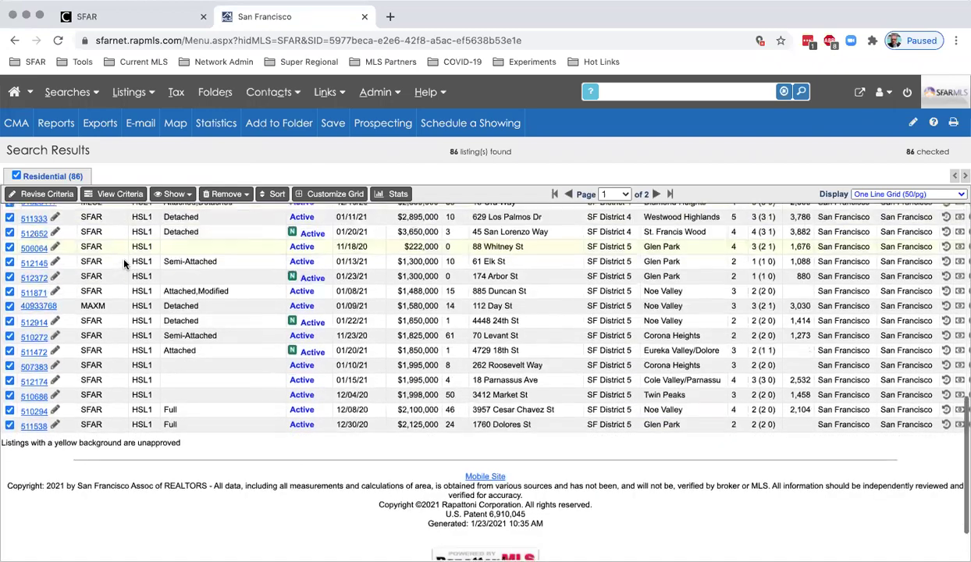
scroll(123, 264, up, 5)
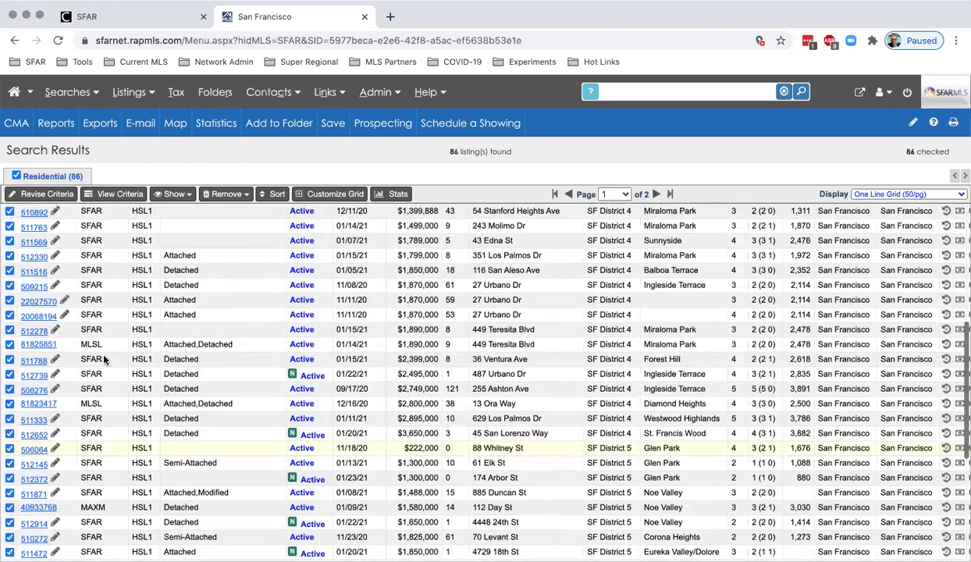
scroll(107, 371, up, 1)
scroll(107, 371, up, 5)
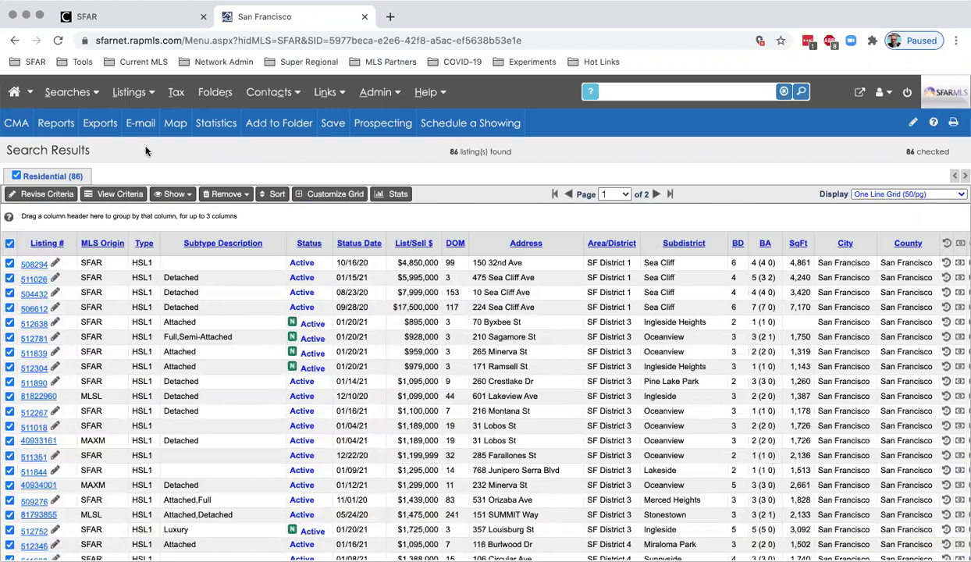
- Return to the search criteria and enter C,F, as the subdistricts for district 1
click(51, 194)
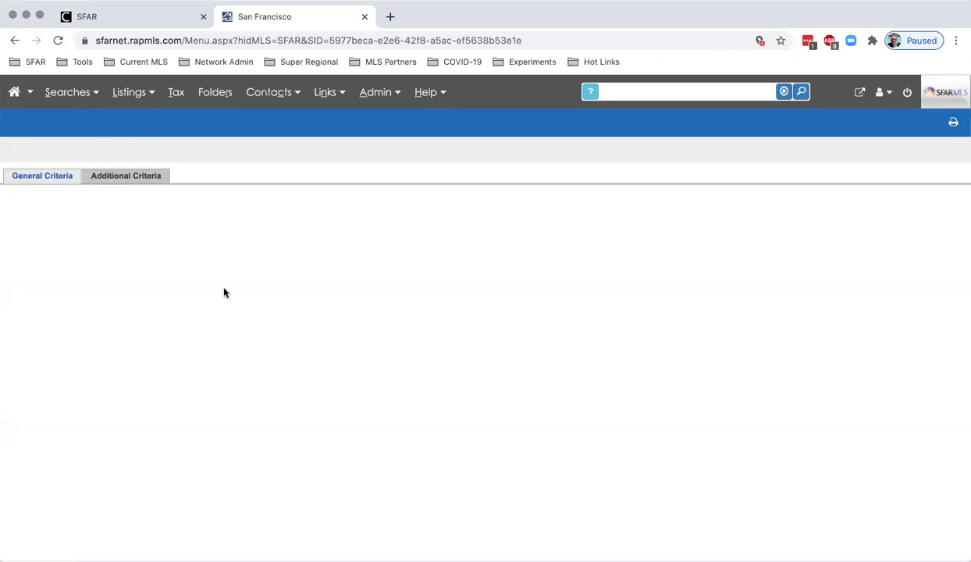
click(187, 399)
text(,F,)
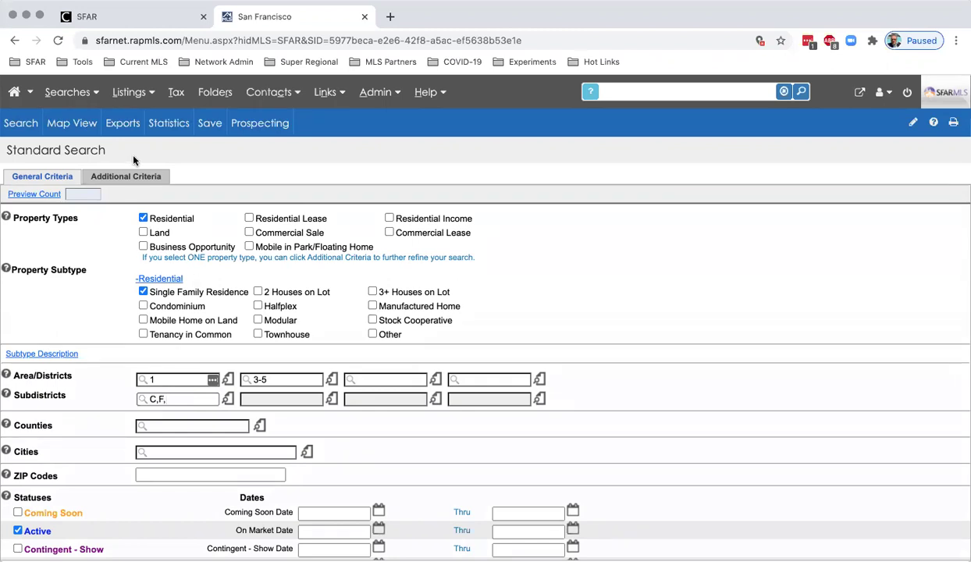
- Open the interactive map search and focus the map on the Noe Valley streets around 24th Street
click(69, 93)
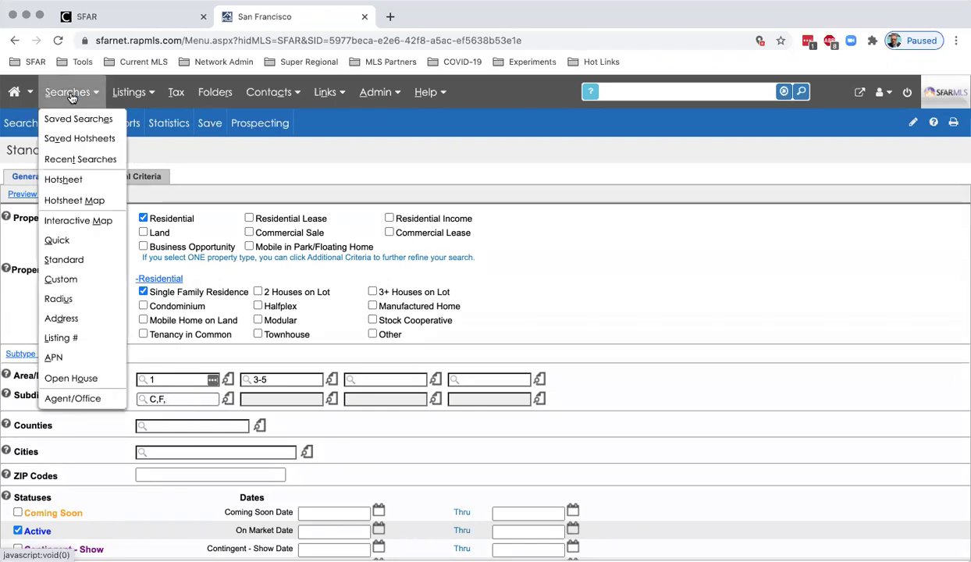
click(70, 222)
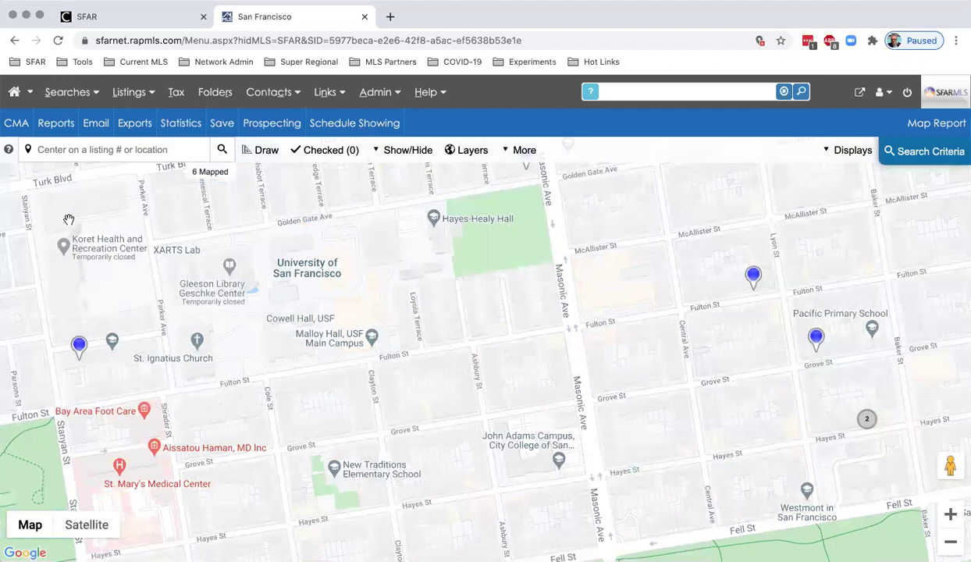
click(951, 545)
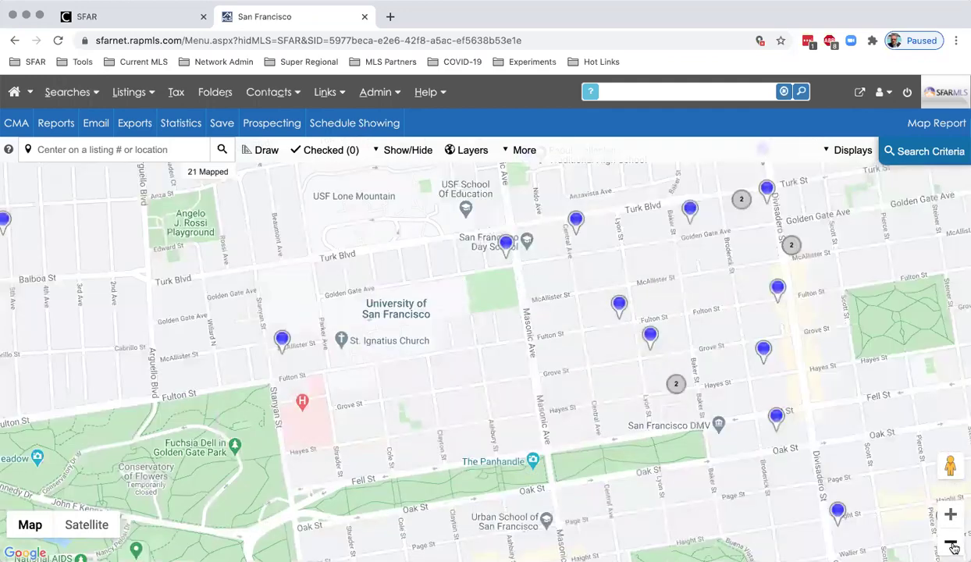
click(952, 545)
scroll(636, 301, down, 3)
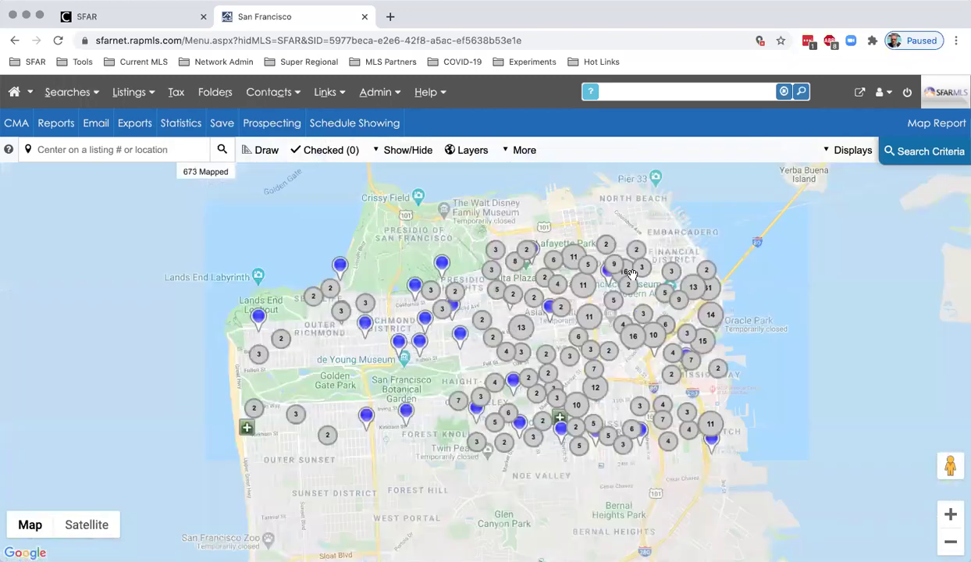
click(948, 515)
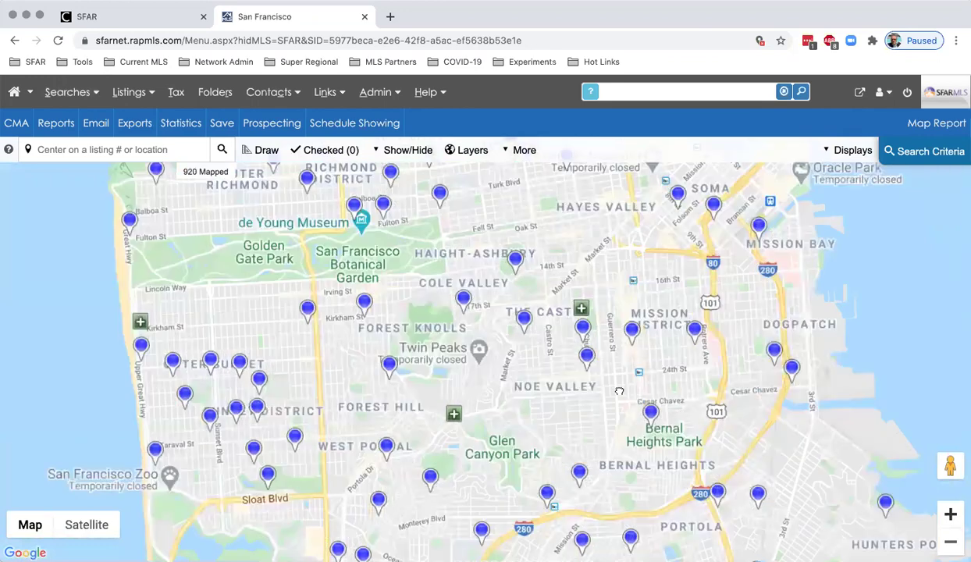
scroll(406, 323, up, 2)
click(950, 515)
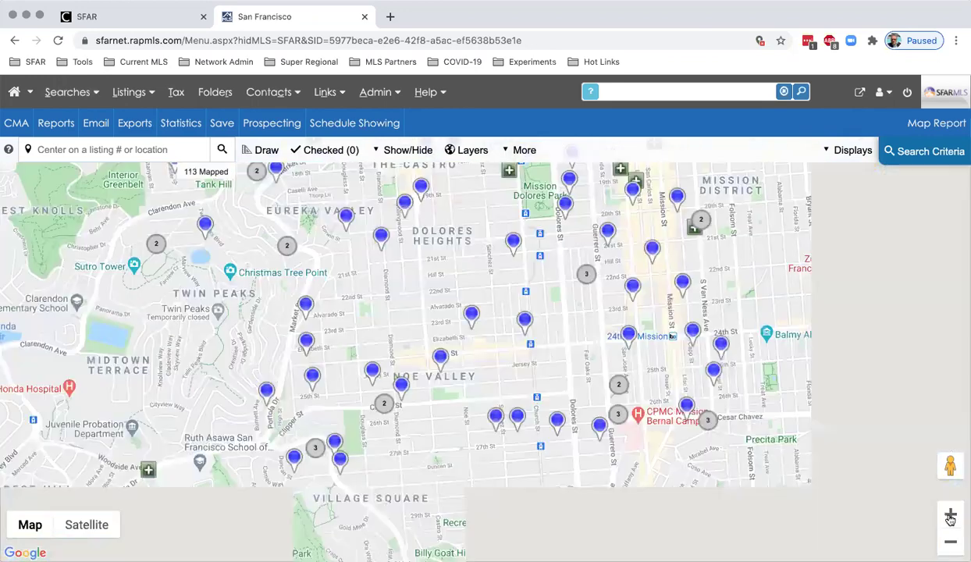
drag(478, 320, 435, 291)
scroll(494, 315, up, 2)
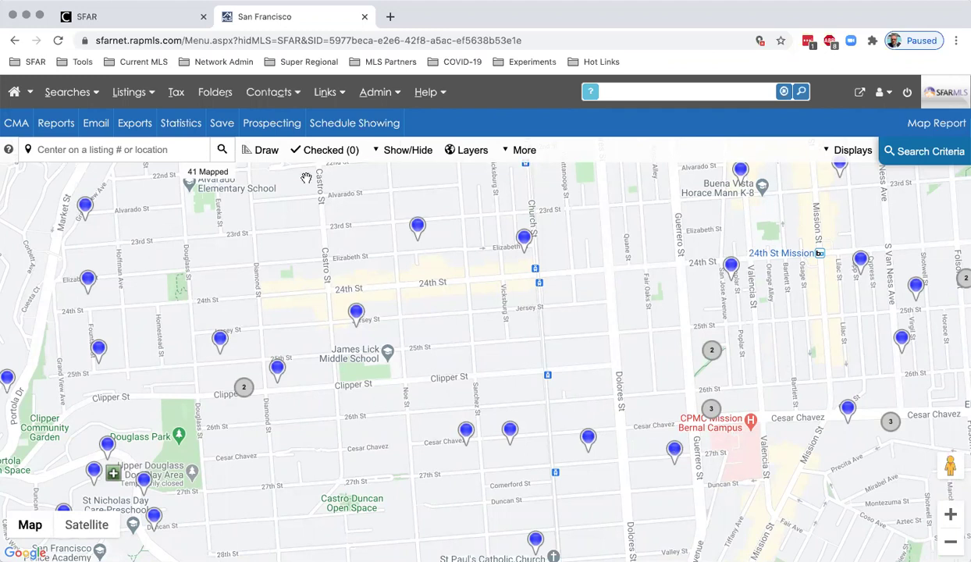
- Draw a polygon search area of about 0.39 square miles around Noe Valley, from Diamond Street to just past Dolores Street
click(267, 155)
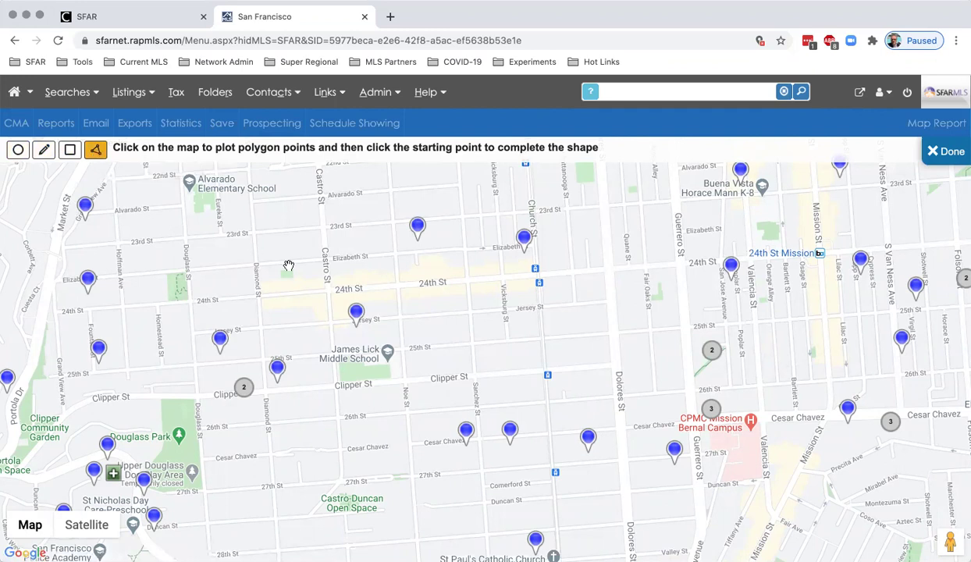
click(239, 195)
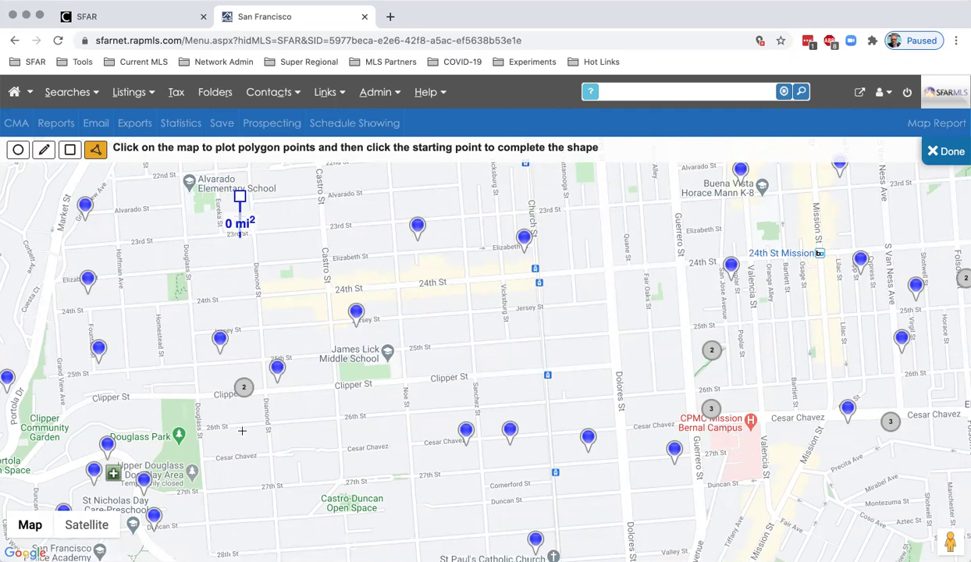
click(264, 516)
click(348, 514)
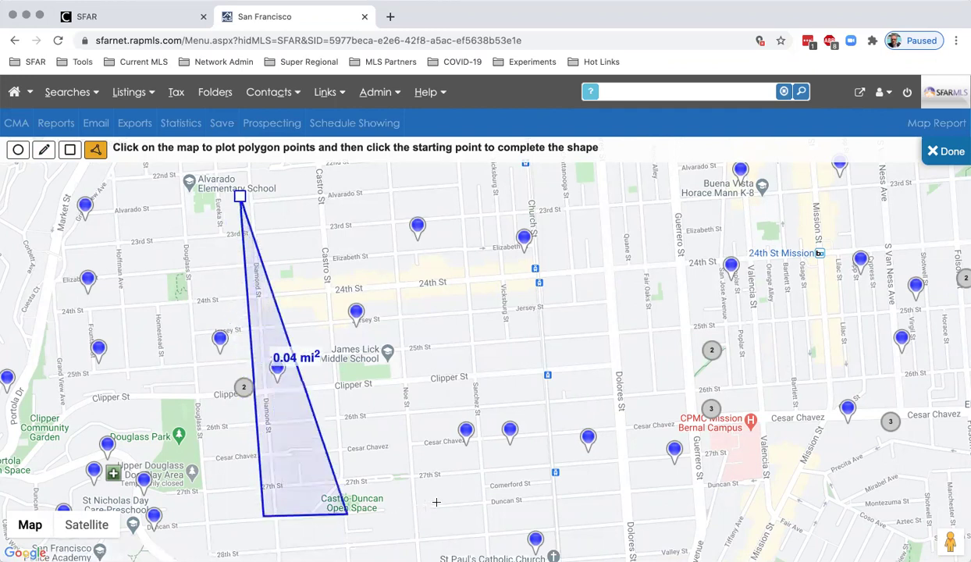
click(662, 485)
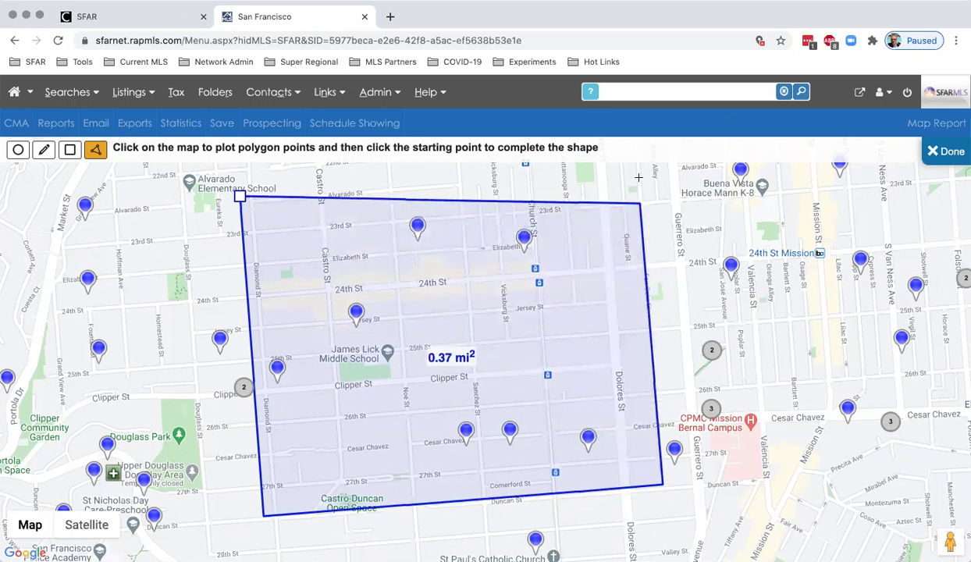
click(638, 170)
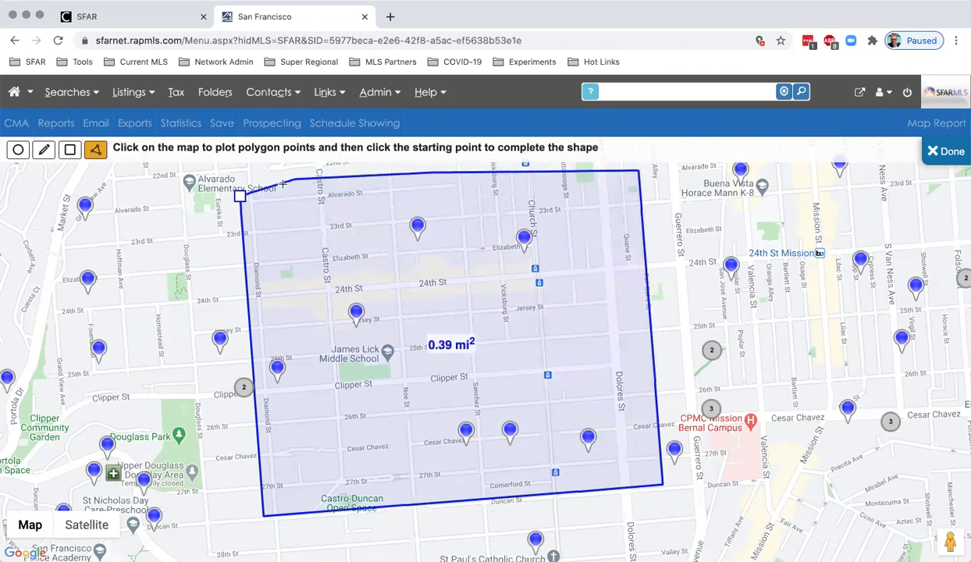
click(239, 197)
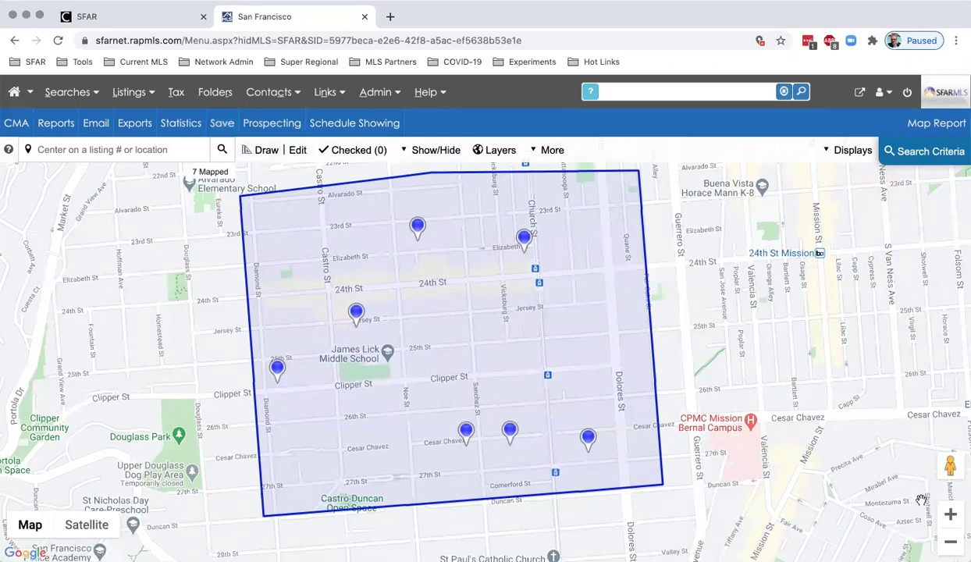
- Add a second polygon search area of about 0.63 square miles around Mission Bay, south of Oracle Park
click(951, 542)
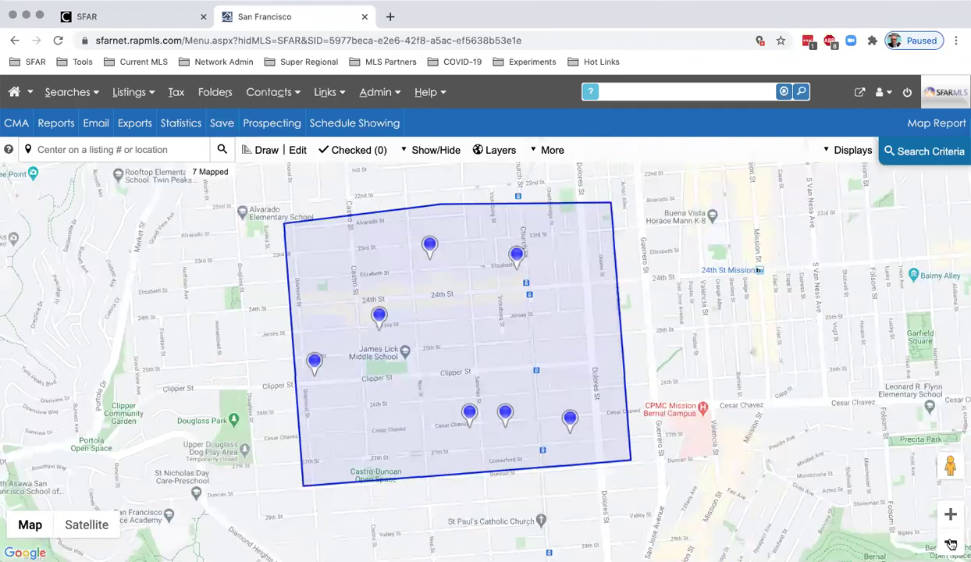
scroll(649, 313, down, 1)
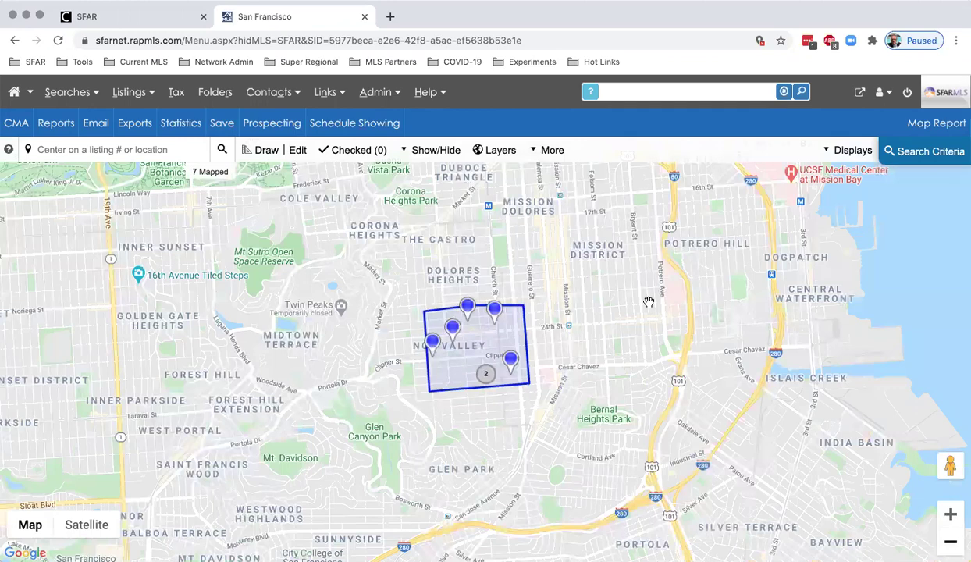
scroll(651, 242, down, 1)
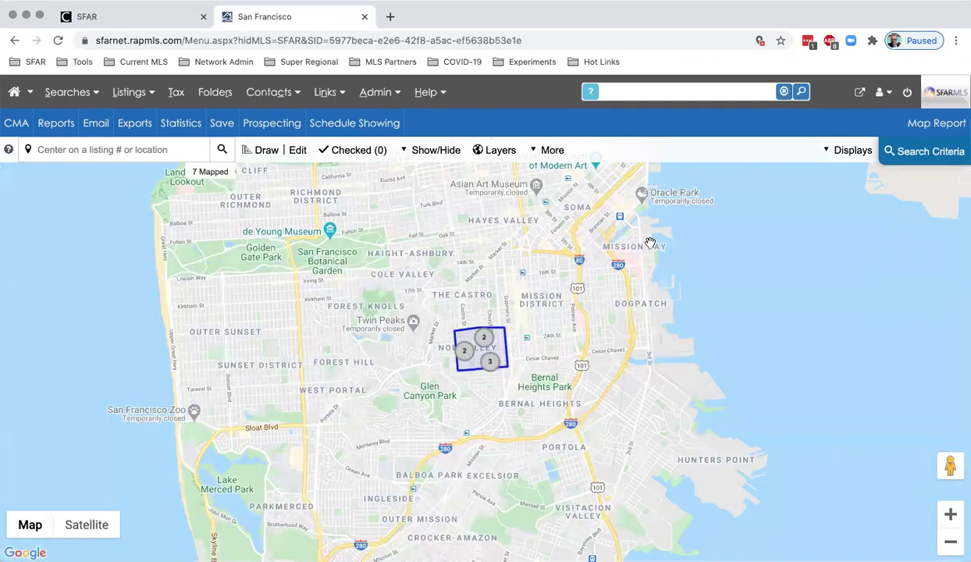
drag(596, 286, 559, 315)
drag(435, 381, 385, 422)
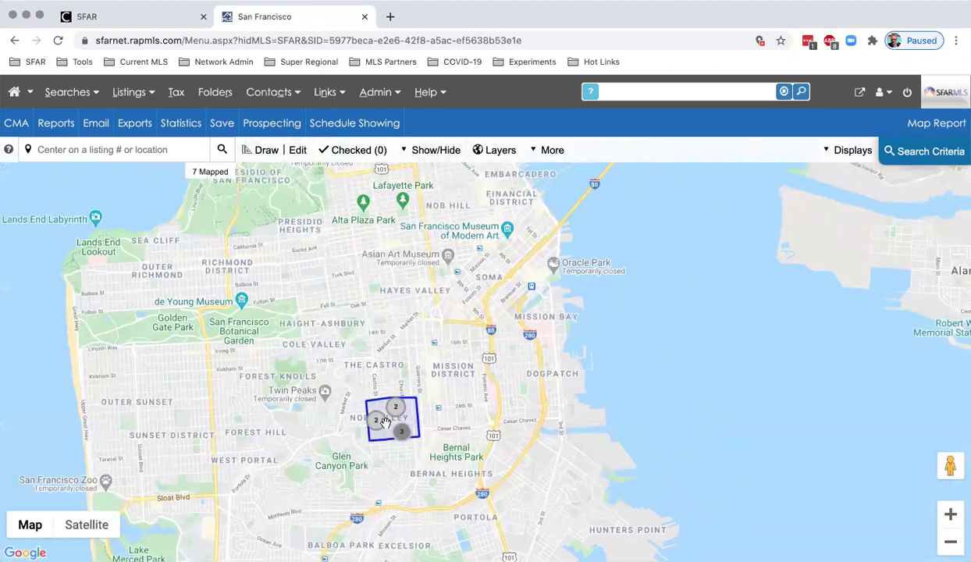
click(266, 150)
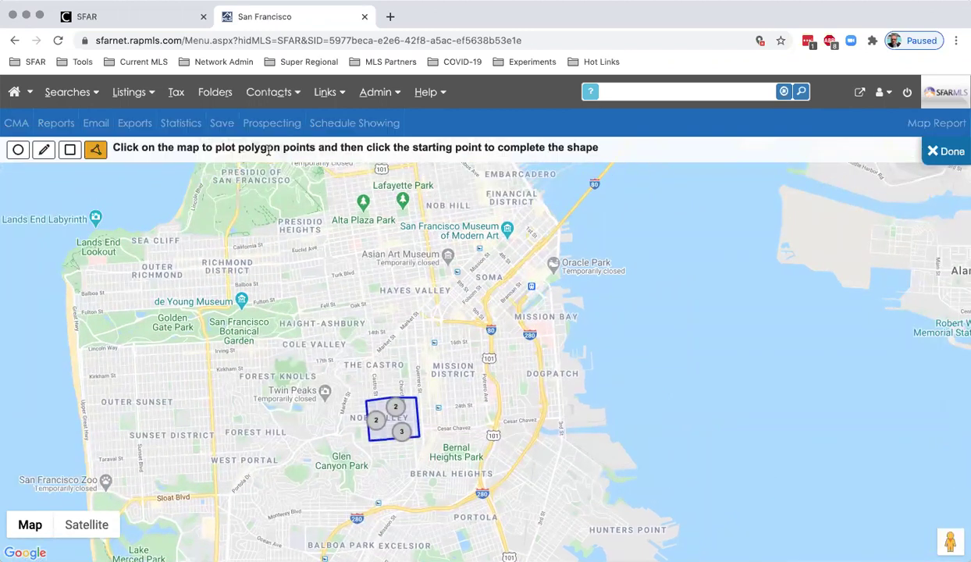
click(539, 291)
click(509, 324)
click(536, 353)
click(567, 351)
click(578, 325)
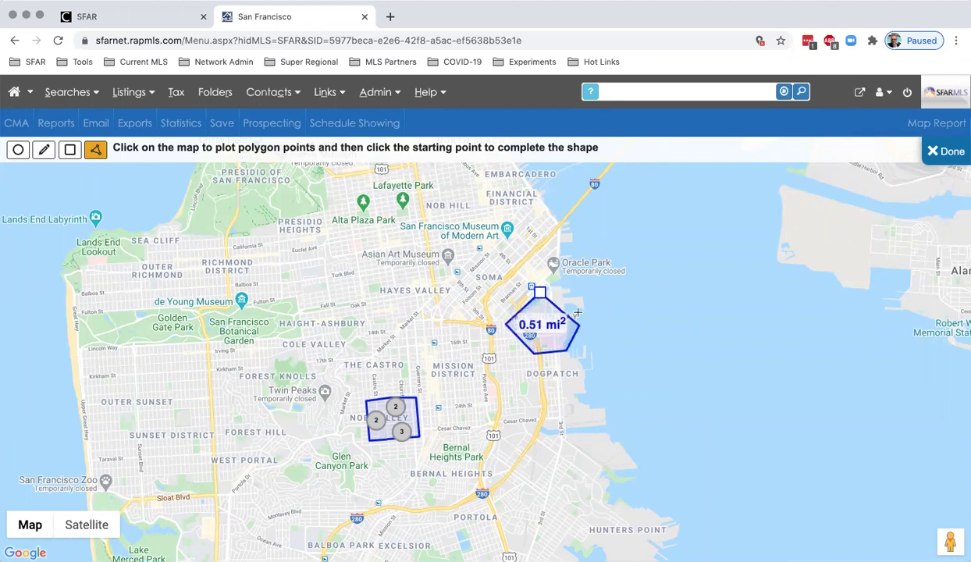
click(575, 291)
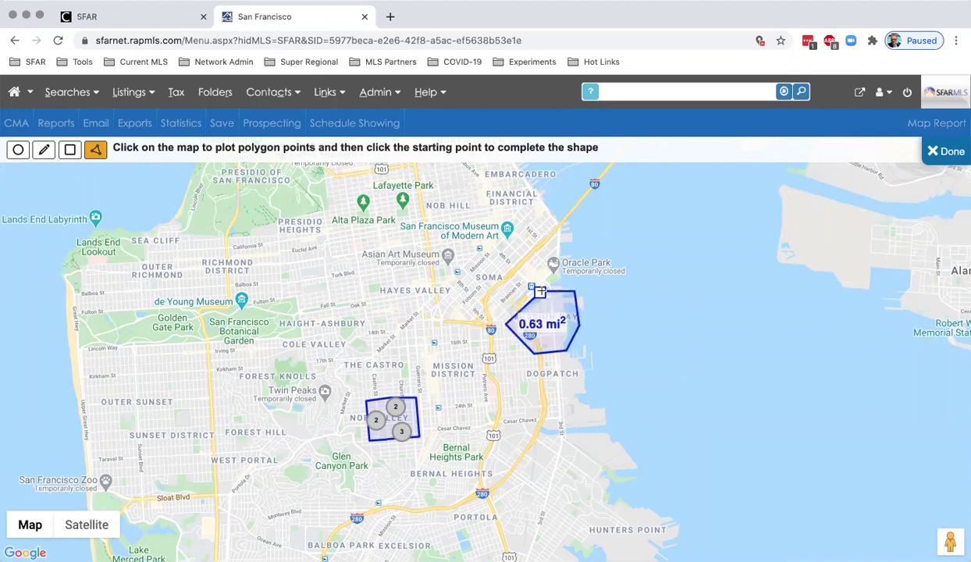
click(532, 287)
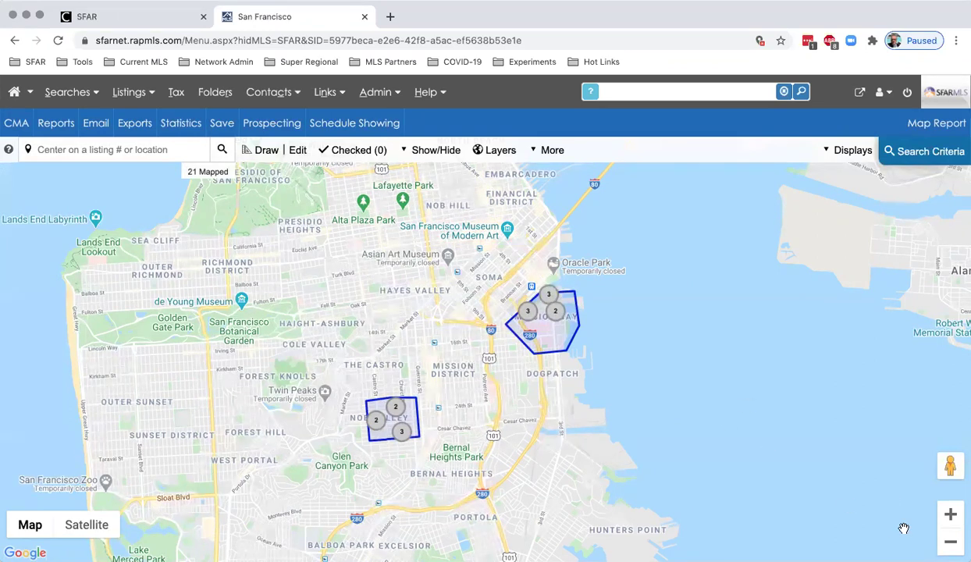
- Save the two-area map search as "Noe Plus Dog patch", keeping Map View and the ascending District/Sub Dist sort
scroll(902, 525, right, 2)
scroll(948, 518, right, 2)
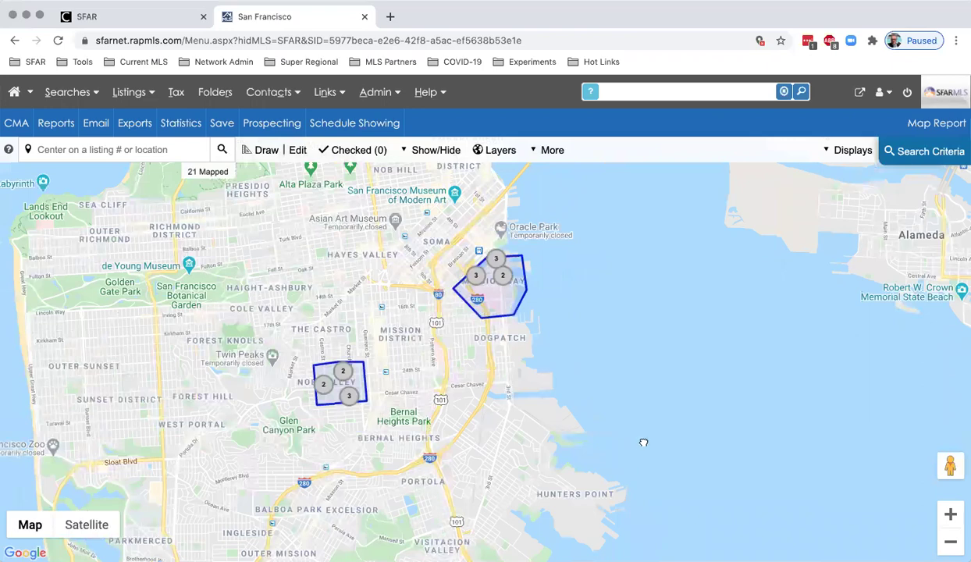
scroll(622, 428, up, 2)
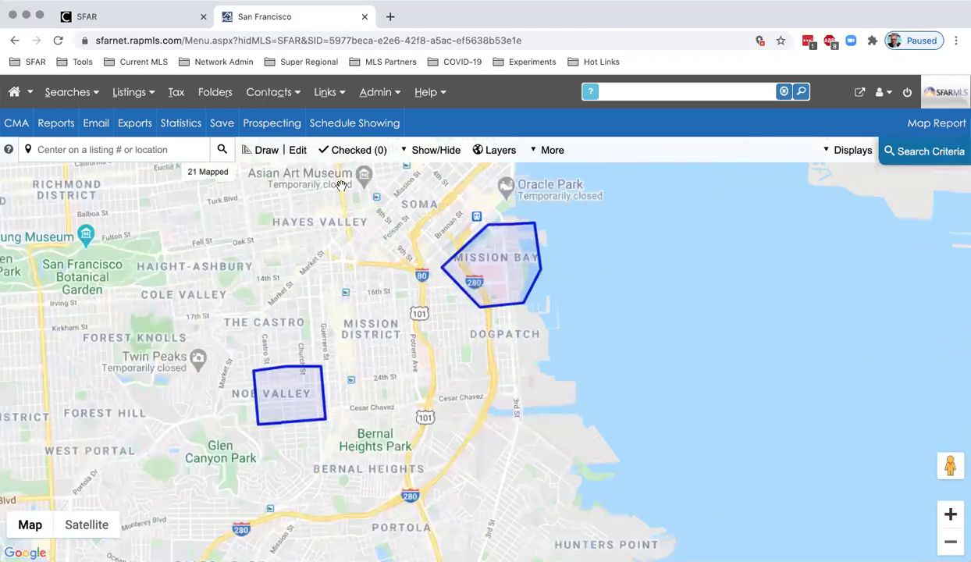
click(221, 125)
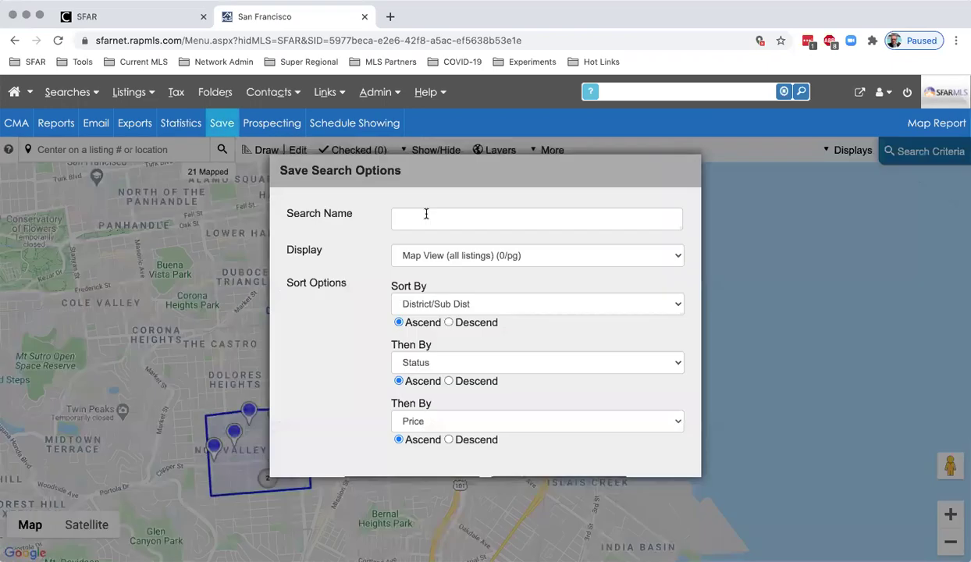
click(424, 212)
text(Noe)
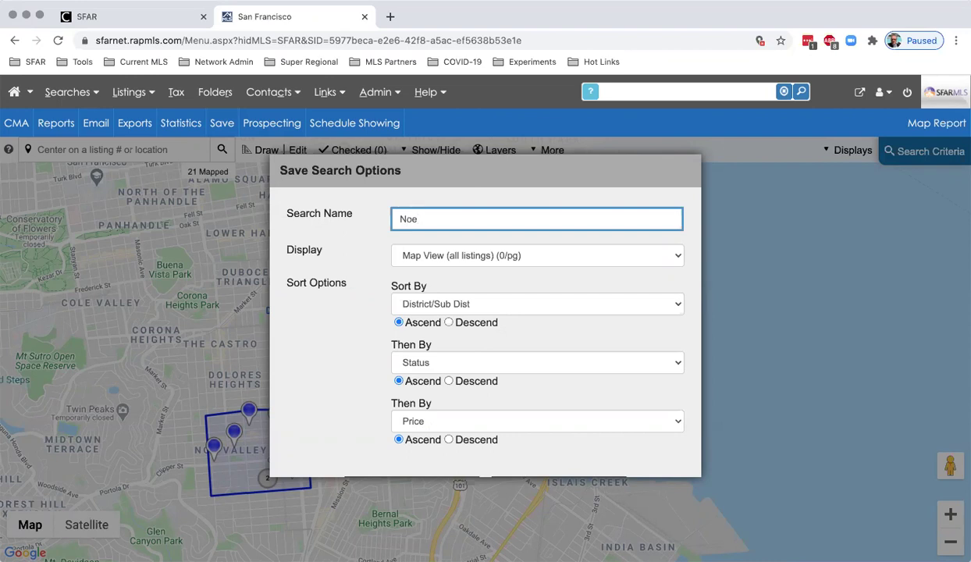
text(Plus Dog patch)
click(524, 310)
click(524, 310)
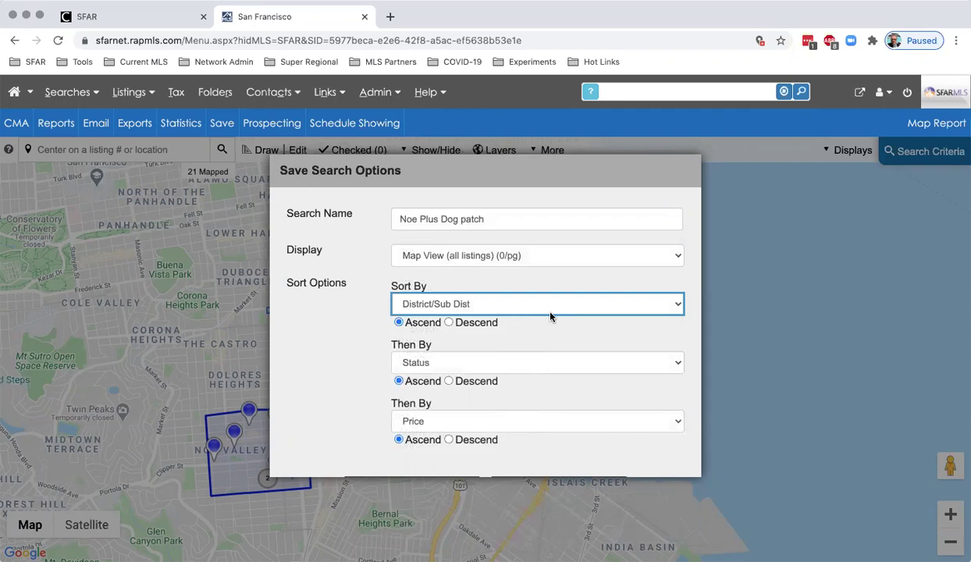
scroll(575, 393, down, 1)
click(426, 448)
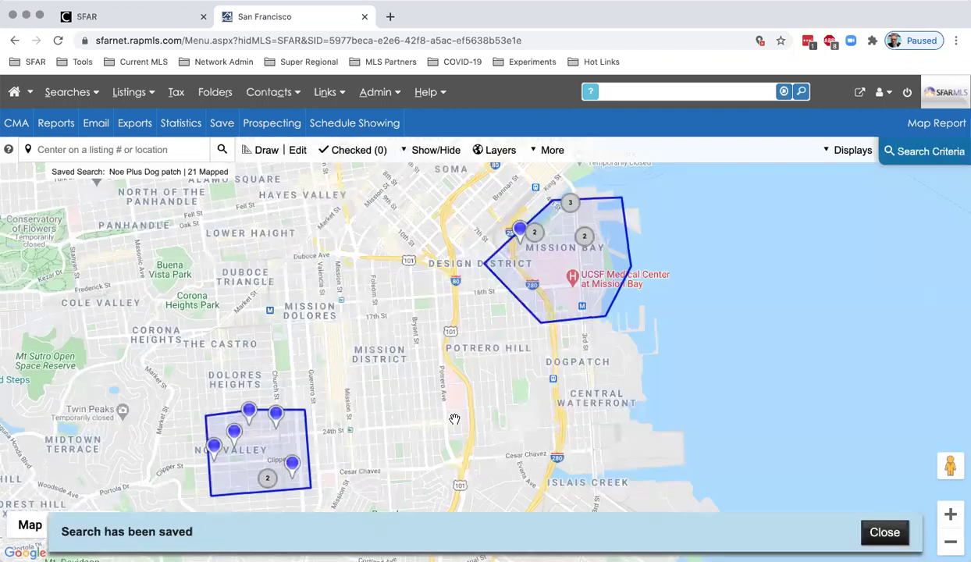
- Go to the home dashboard and check the saved searches list for the new map search
click(15, 95)
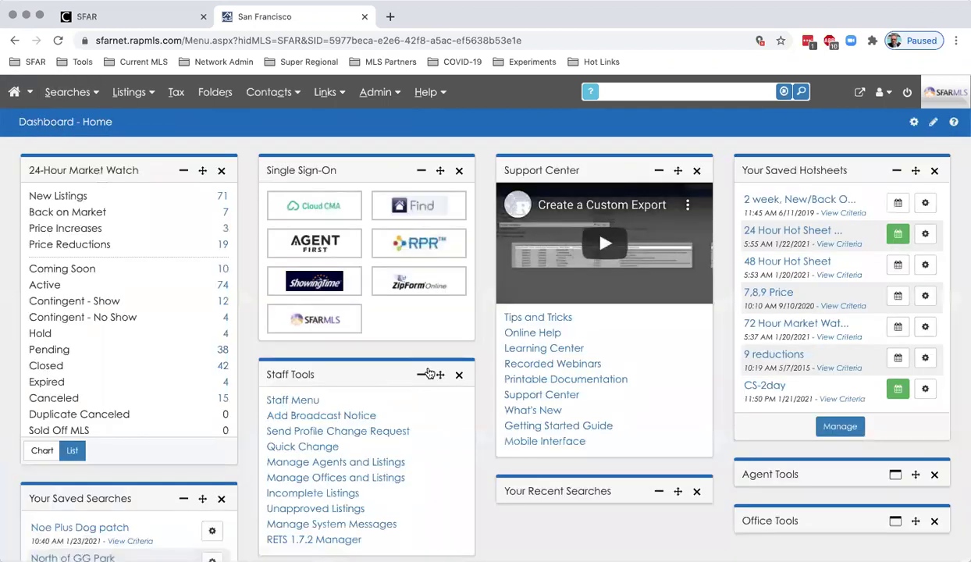
drag(864, 164, 856, 171)
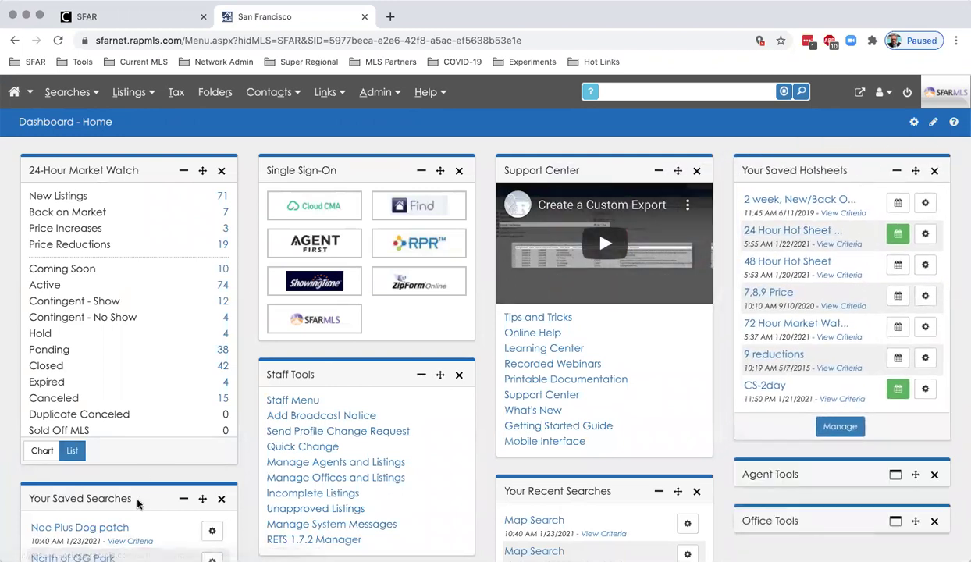
- Run the saved search "Noe Plus Dog patch" from the dashboard's saved searches list
mouse_move(138, 491)
mouse_down()
mouse_move(146, 492)
mouse_move(137, 497)
mouse_move(131, 480)
mouse_up()
scroll(130, 480, down, 3)
scroll(134, 500, down, 5)
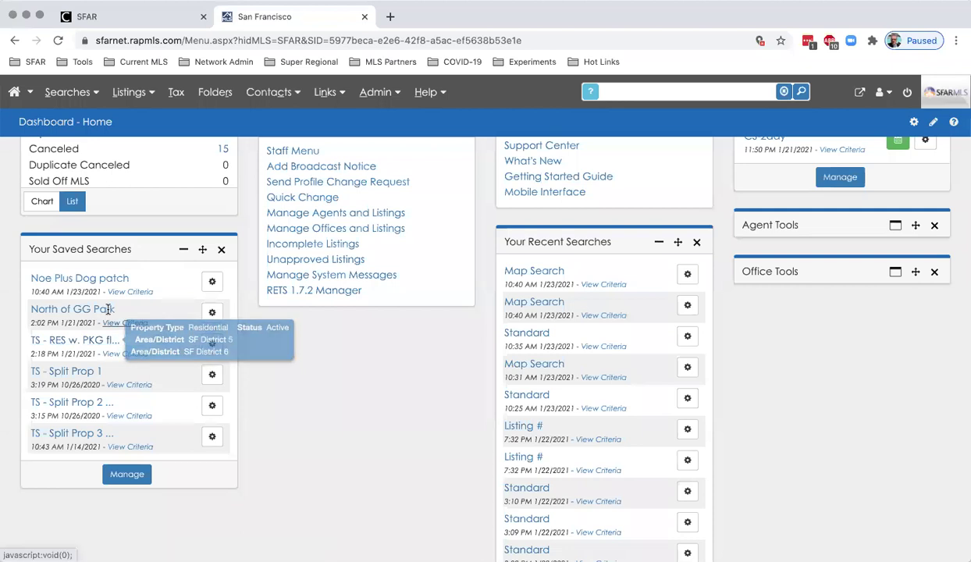
mouse_move(90, 280)
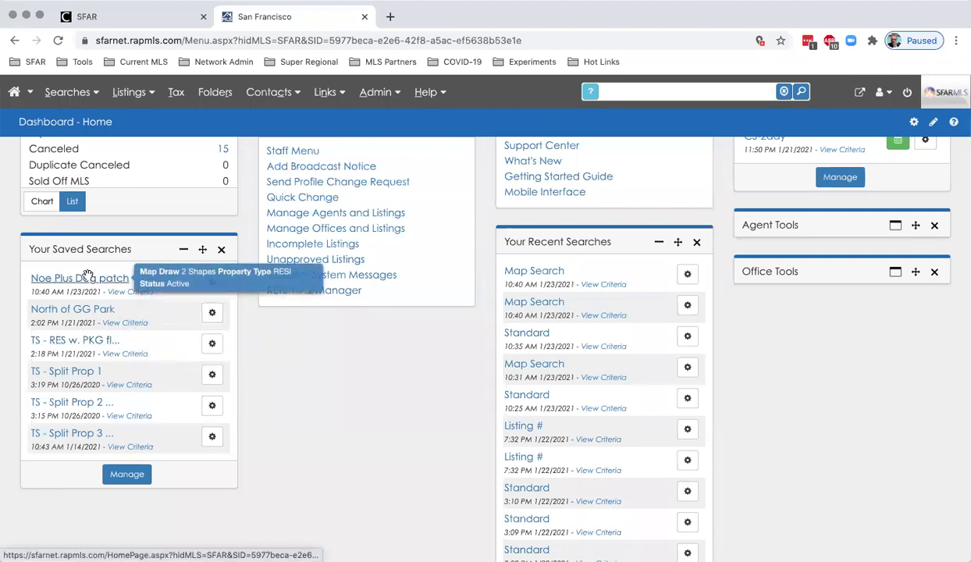
click(88, 278)
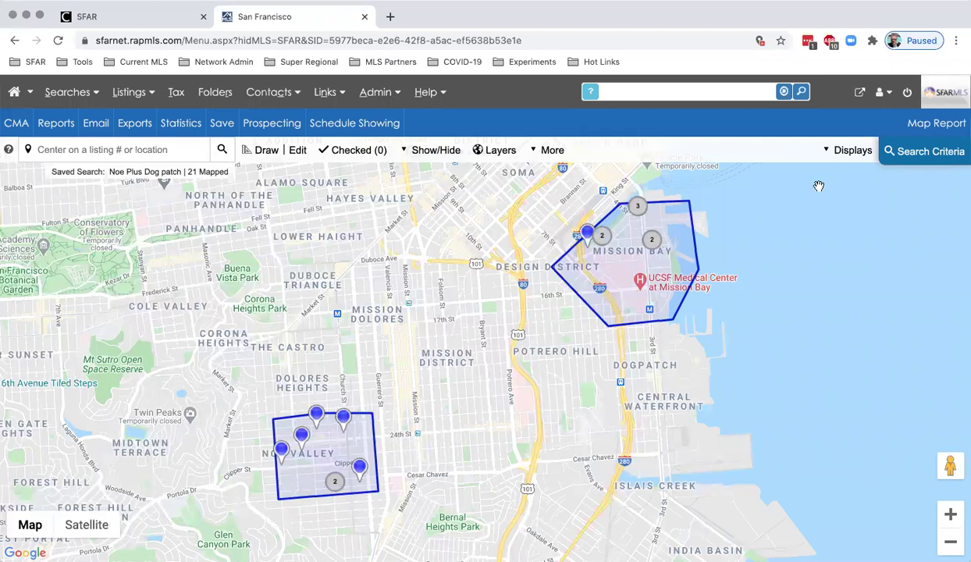
- Display the mapped results in the One Line Grid (50/pg), and plot all of the grid's listings on the map
click(852, 155)
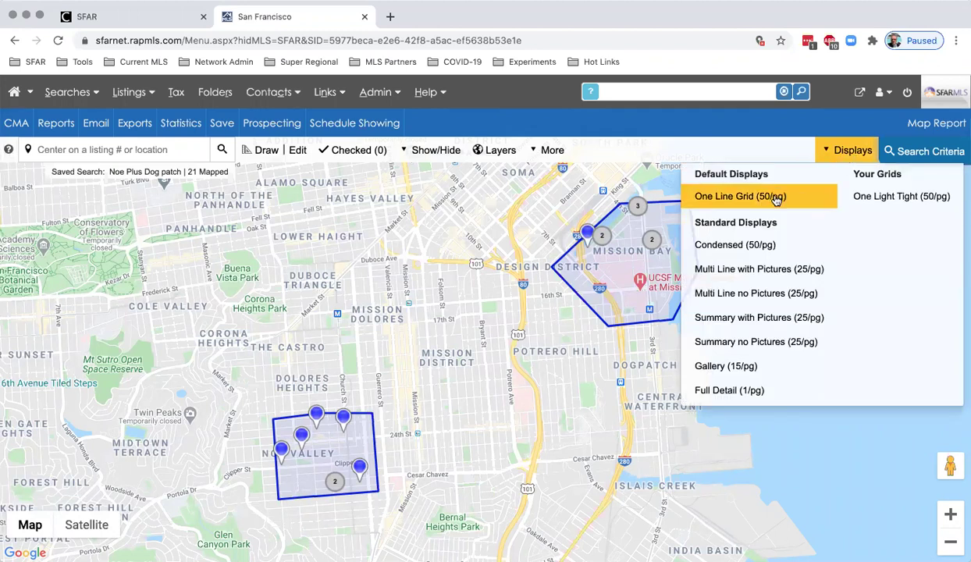
click(776, 198)
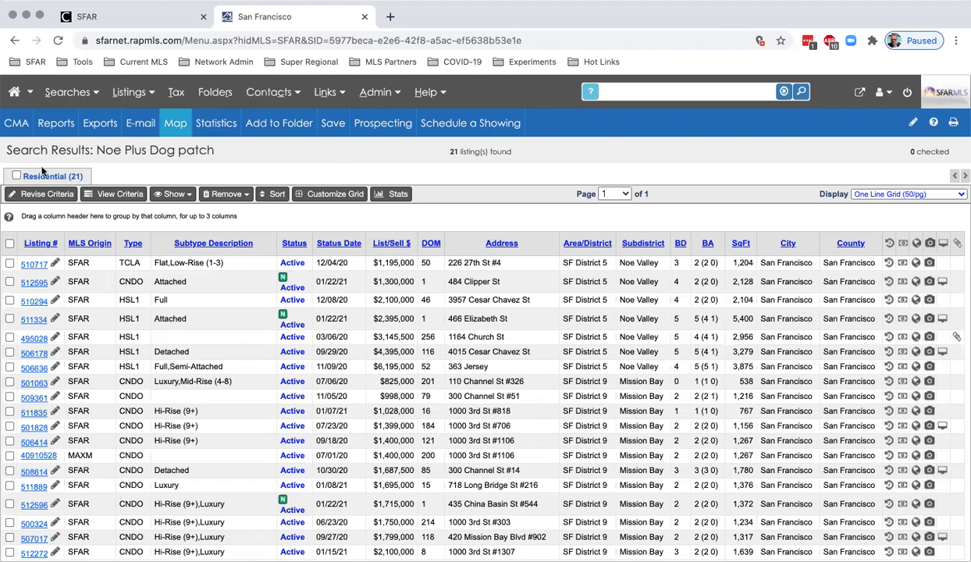
click(10, 243)
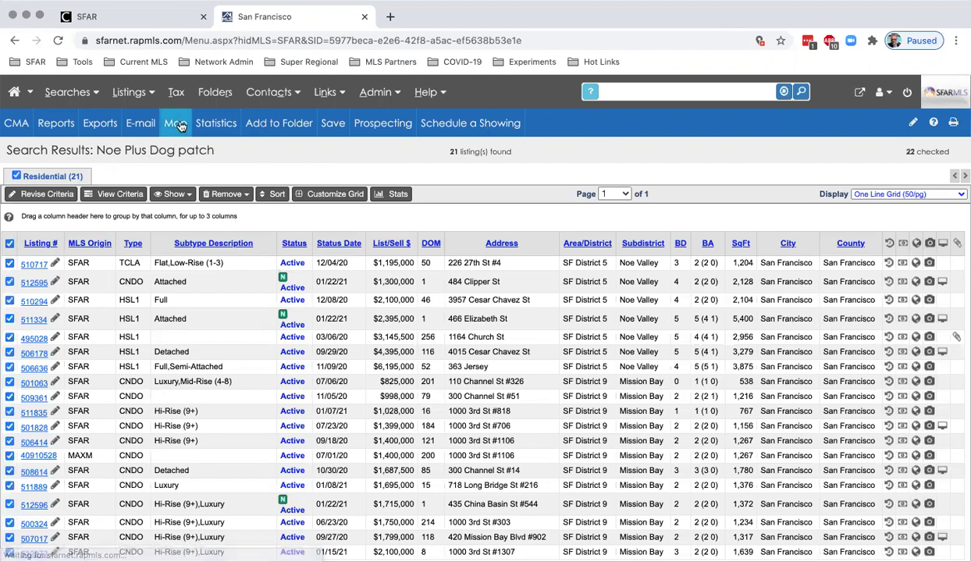
click(176, 124)
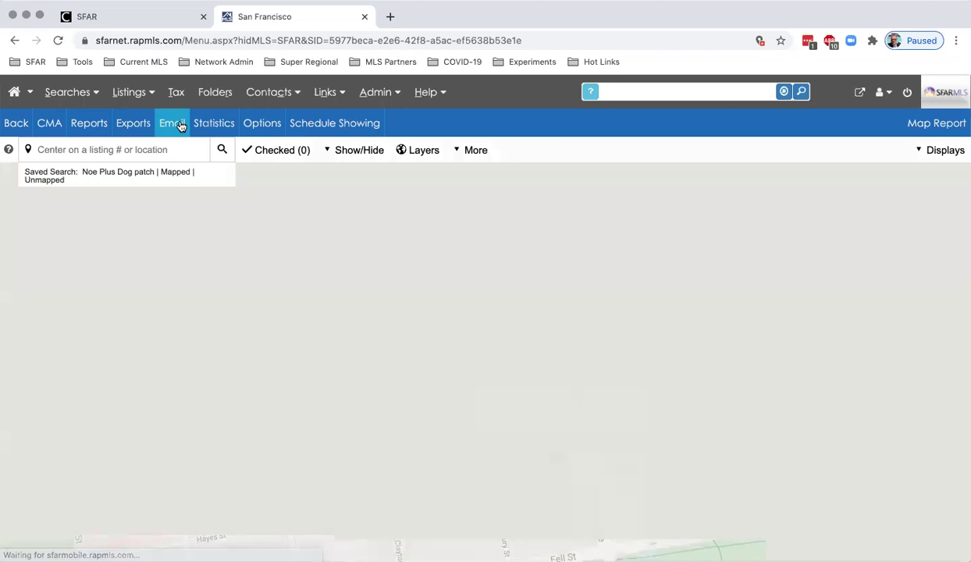